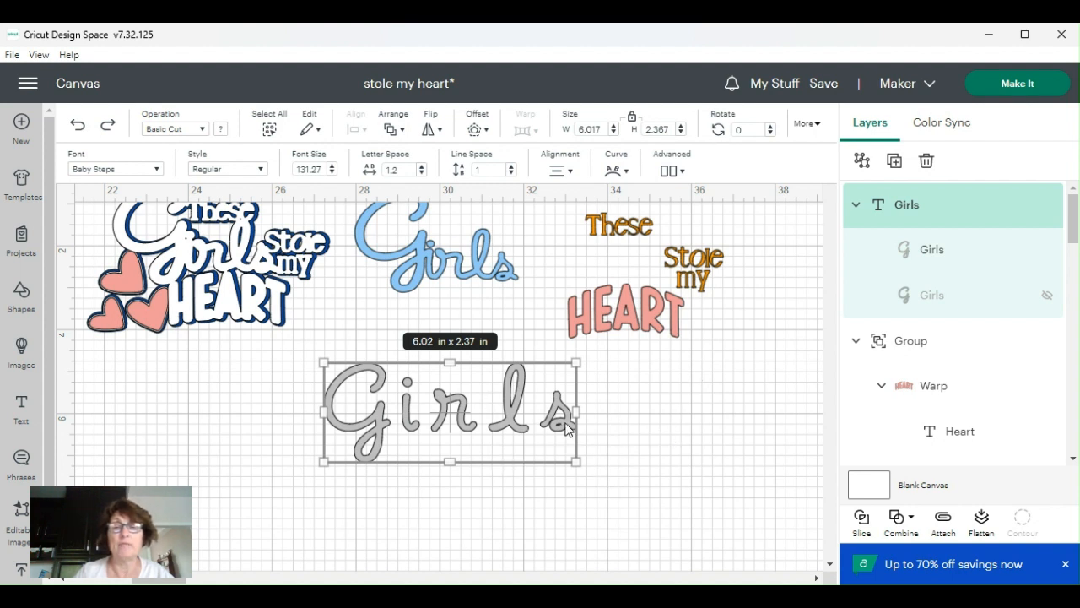
# Add a new lowercase text object reading "girls" beside the large grey "Girls" text
pyautogui.click(21, 406)
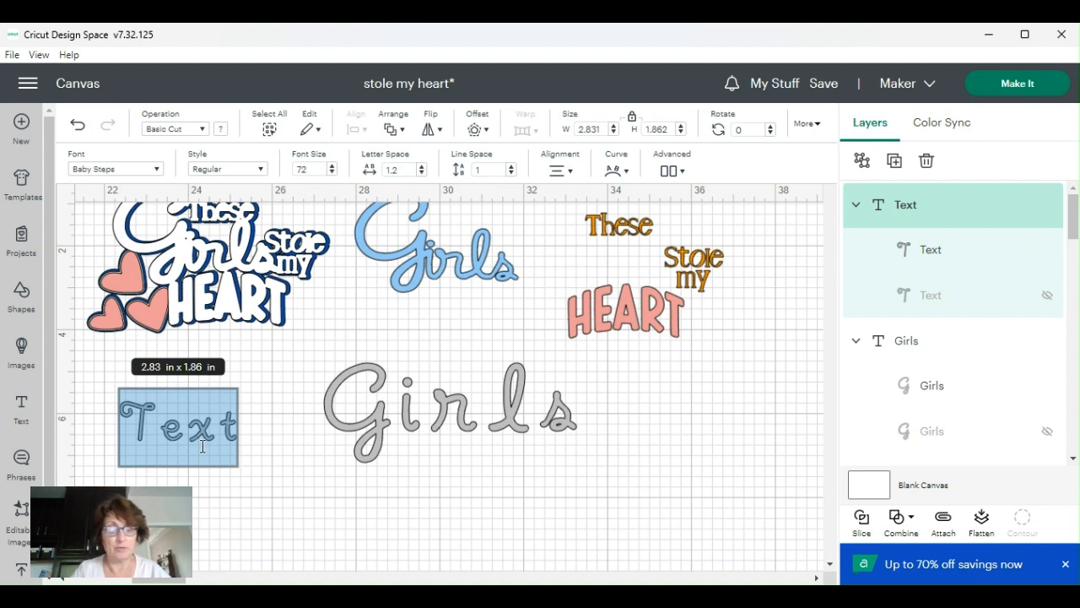
pyautogui.write('girls')
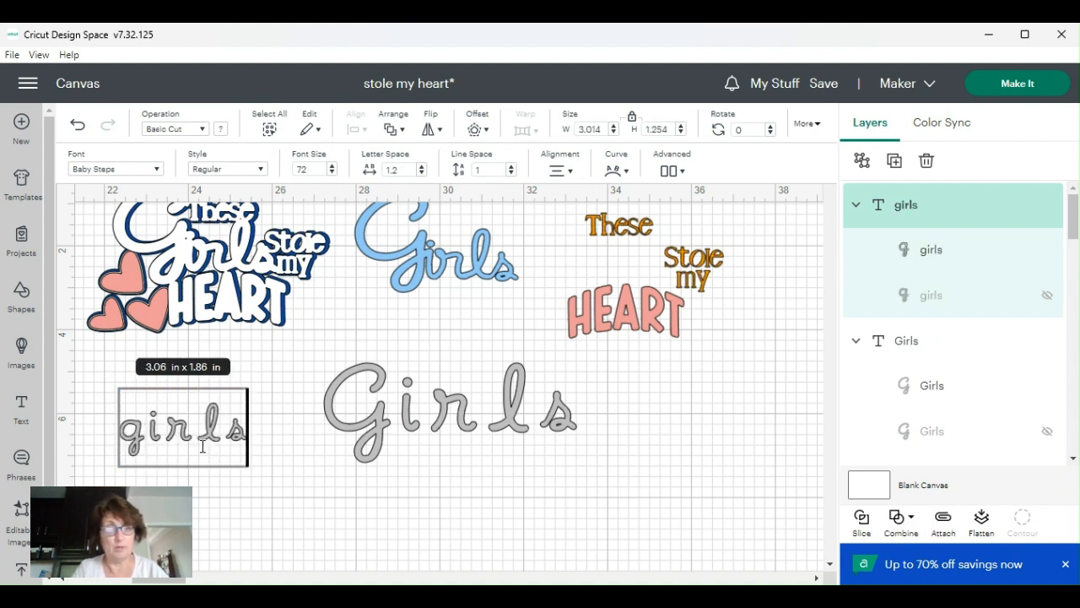
pyautogui.click(447, 419)
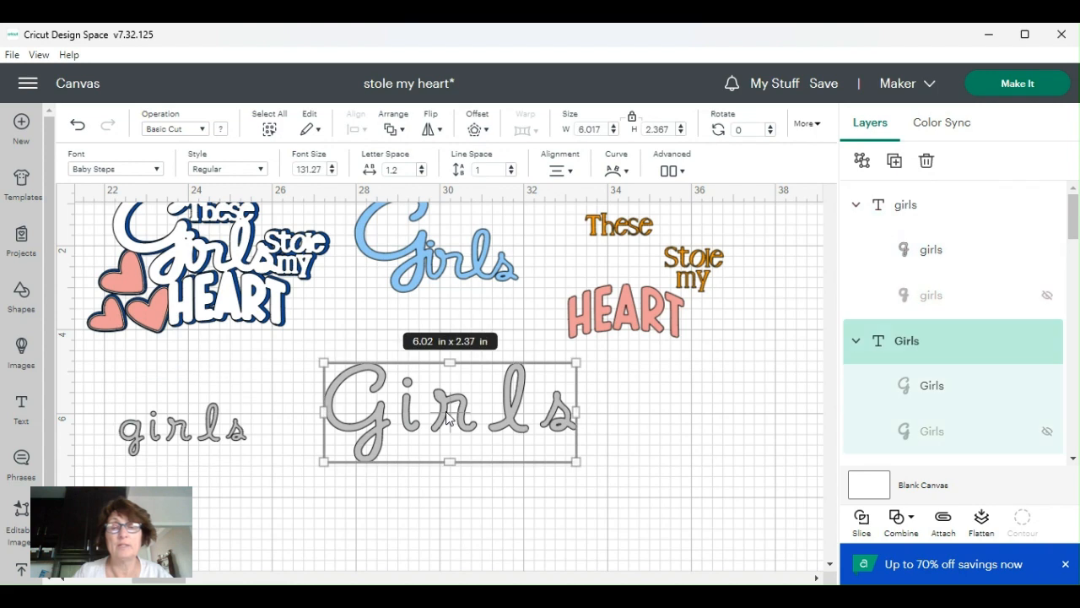
# Ungroup the large grey "Girls" text down to individual letters and check that each letter can be selected separately
pyautogui.moveTo(462, 411)
pyautogui.mouseDown()
pyautogui.moveTo(516, 421)
pyautogui.moveTo(437, 417)
pyautogui.moveTo(455, 417)
pyautogui.mouseUp()
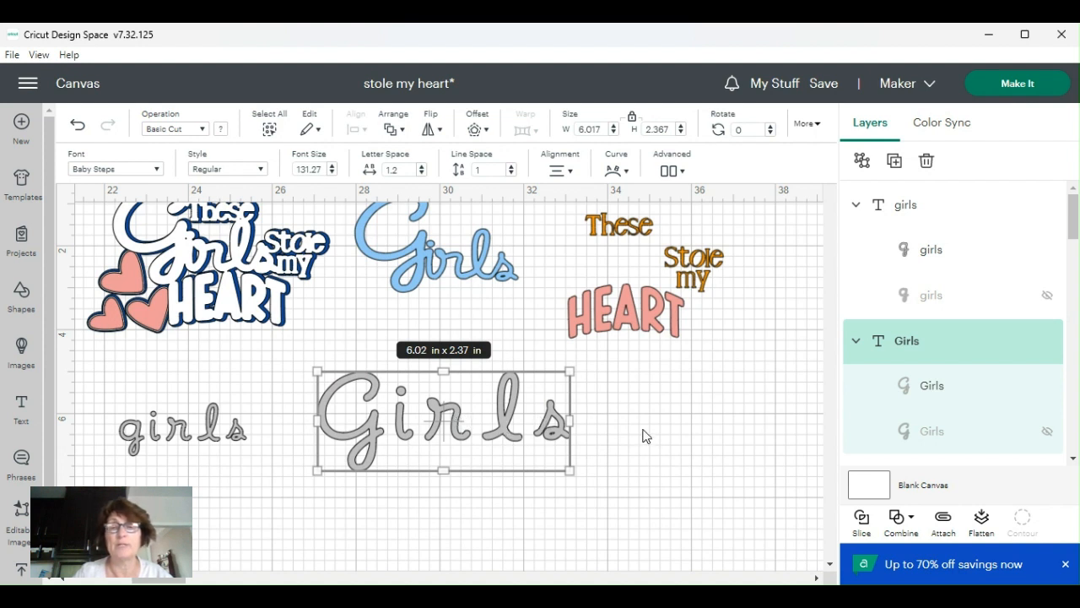
pyautogui.click(860, 162)
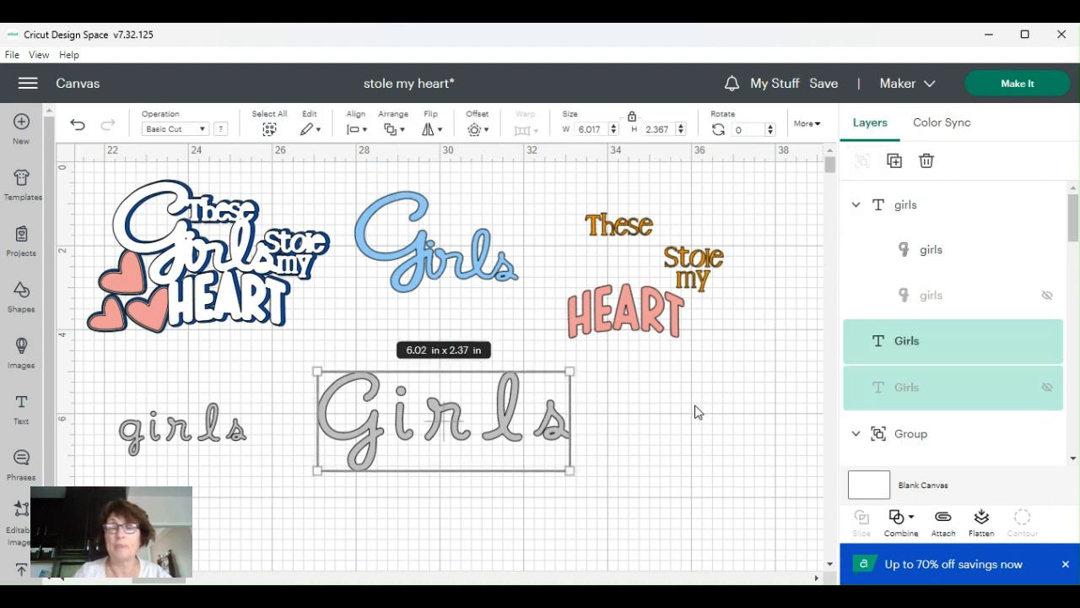
pyautogui.click(695, 411)
pyautogui.click(550, 438)
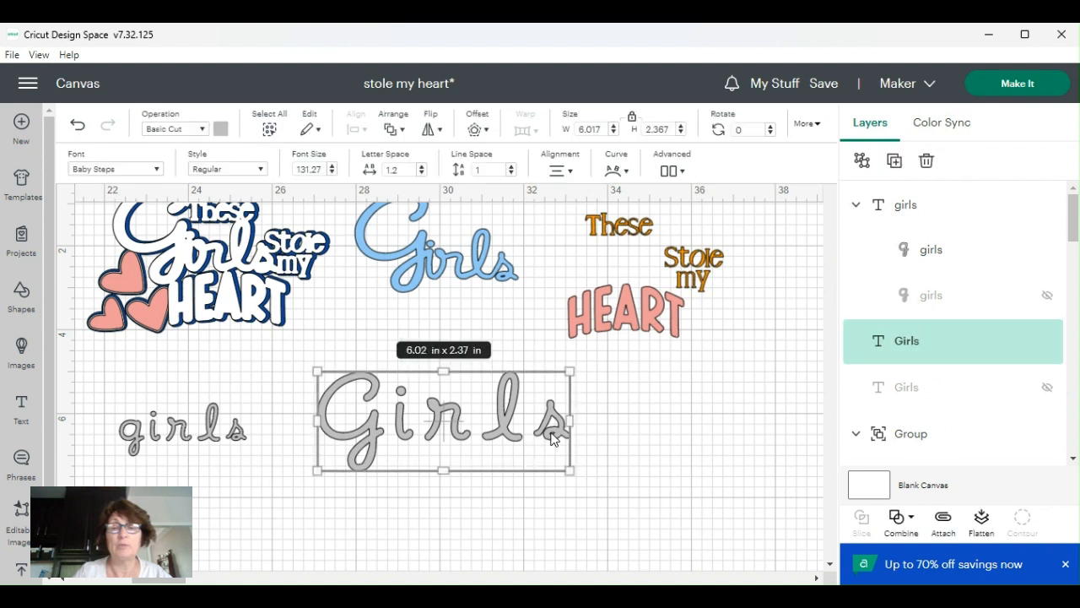
pyautogui.click(862, 162)
pyautogui.click(655, 406)
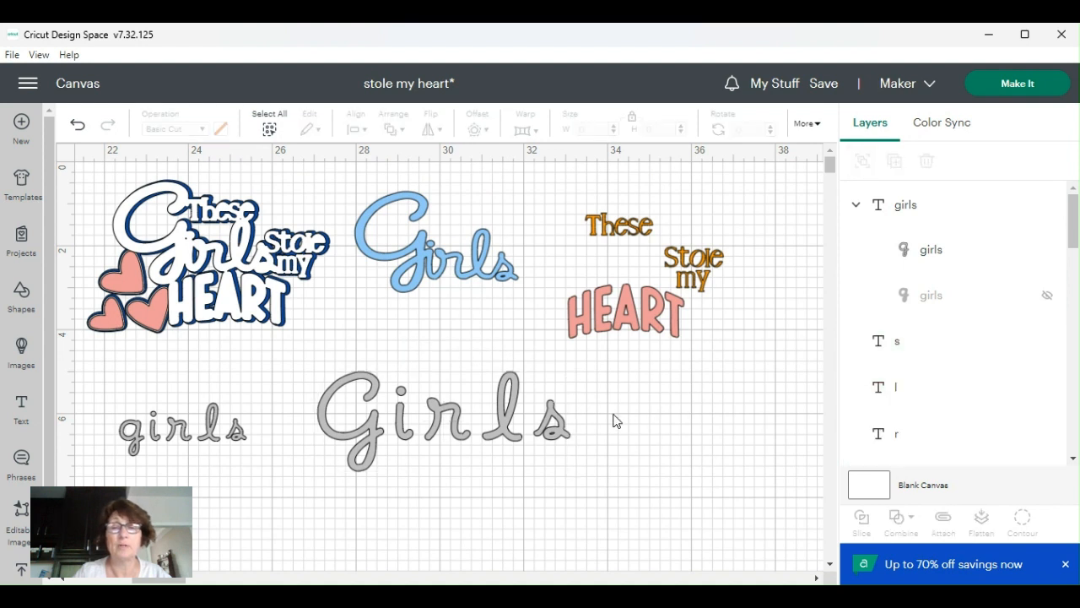
pyautogui.click(510, 402)
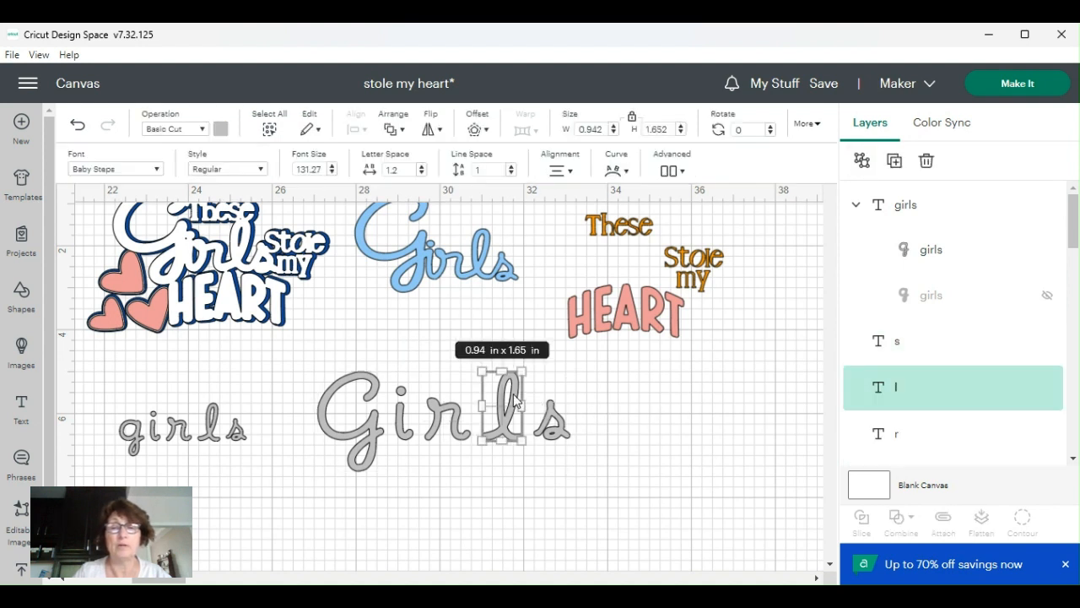
pyautogui.click(556, 426)
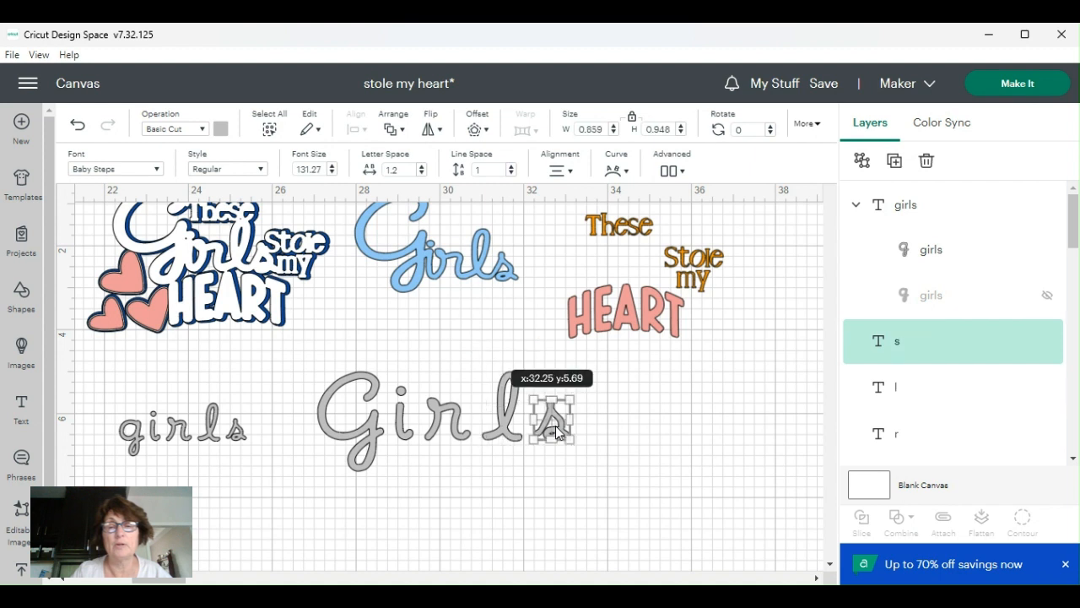
pyautogui.click(462, 422)
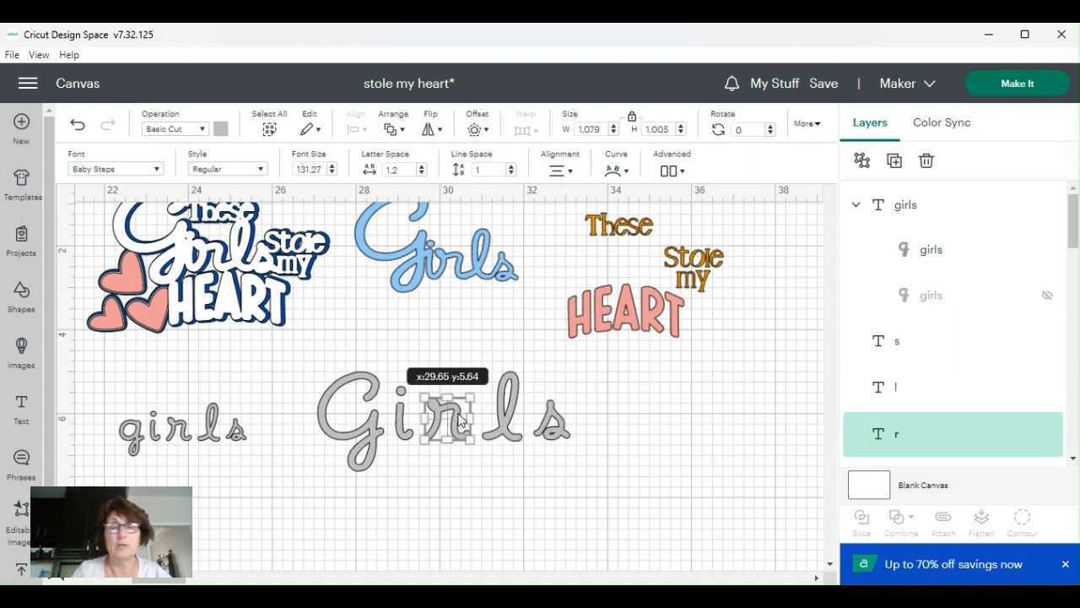
pyautogui.click(406, 418)
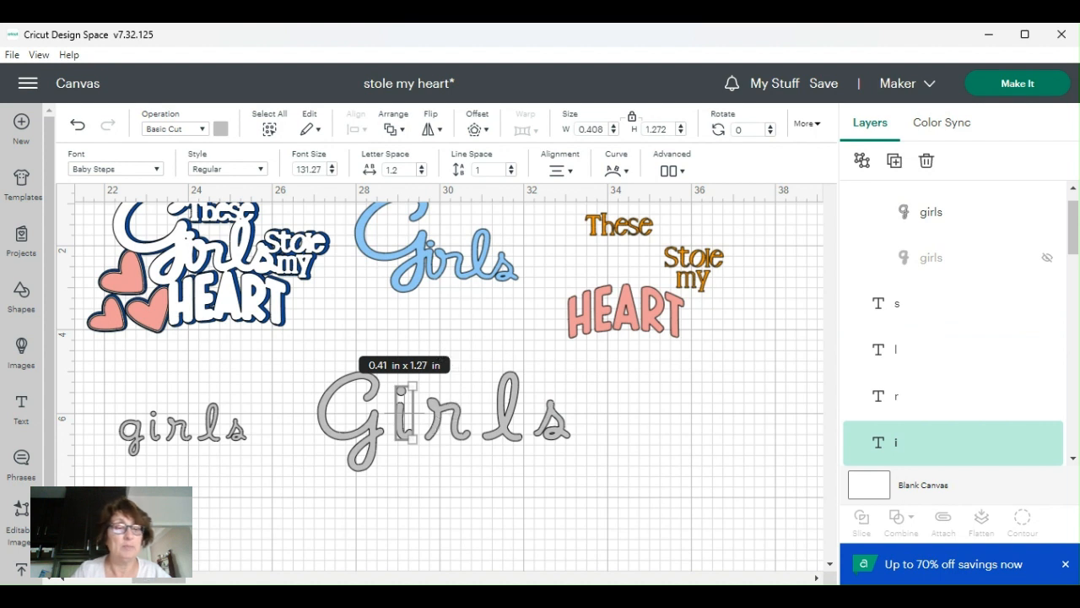
# Move the grey letters i, r, l and s closer together so each one overlaps its neighbour in a joined "Girls"
pyautogui.hotkey('ctrl', '+')
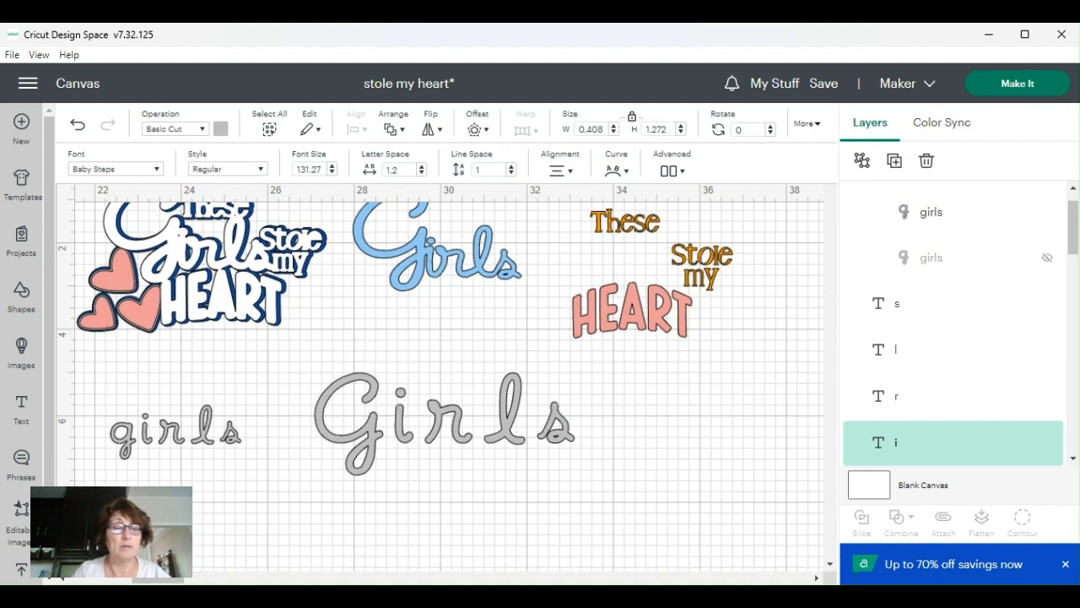
pyautogui.hotkey('ctrl', '+')
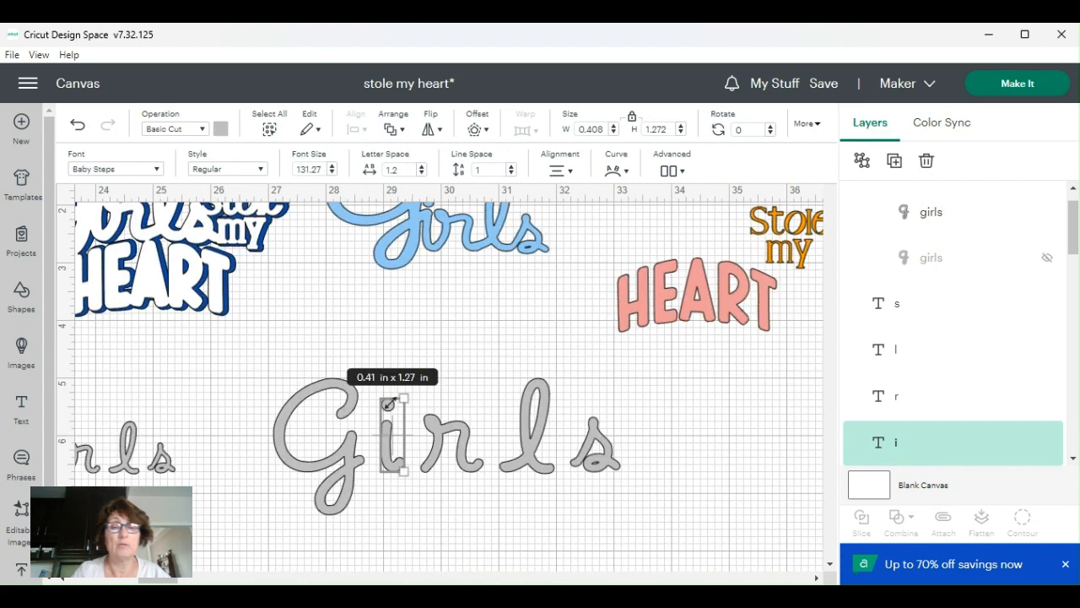
pyautogui.click(479, 368)
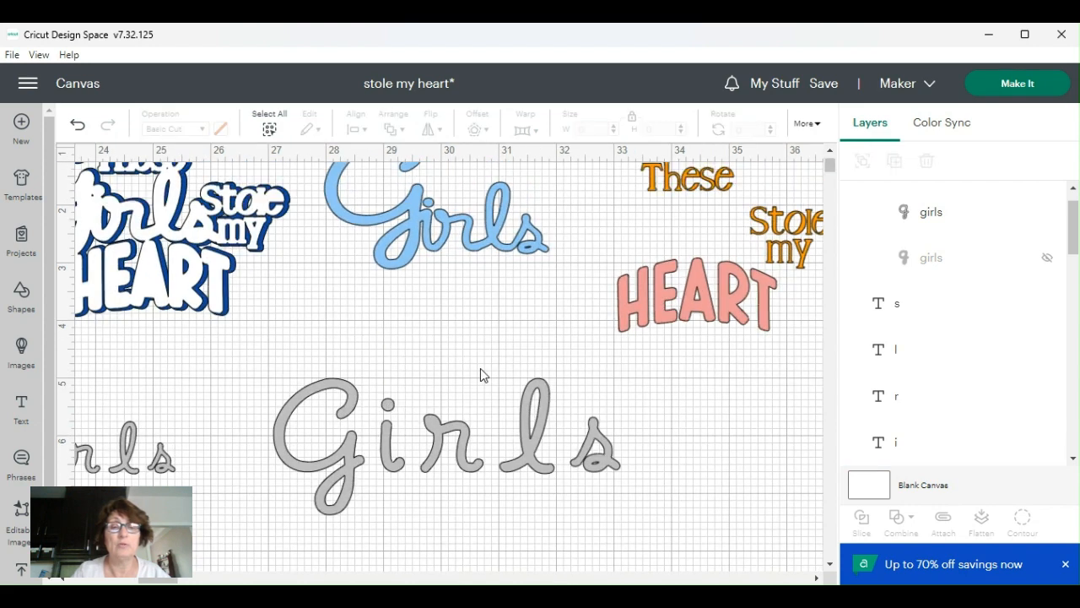
pyautogui.click(391, 438)
pyautogui.moveTo(390, 437); pyautogui.dragTo(376, 446)
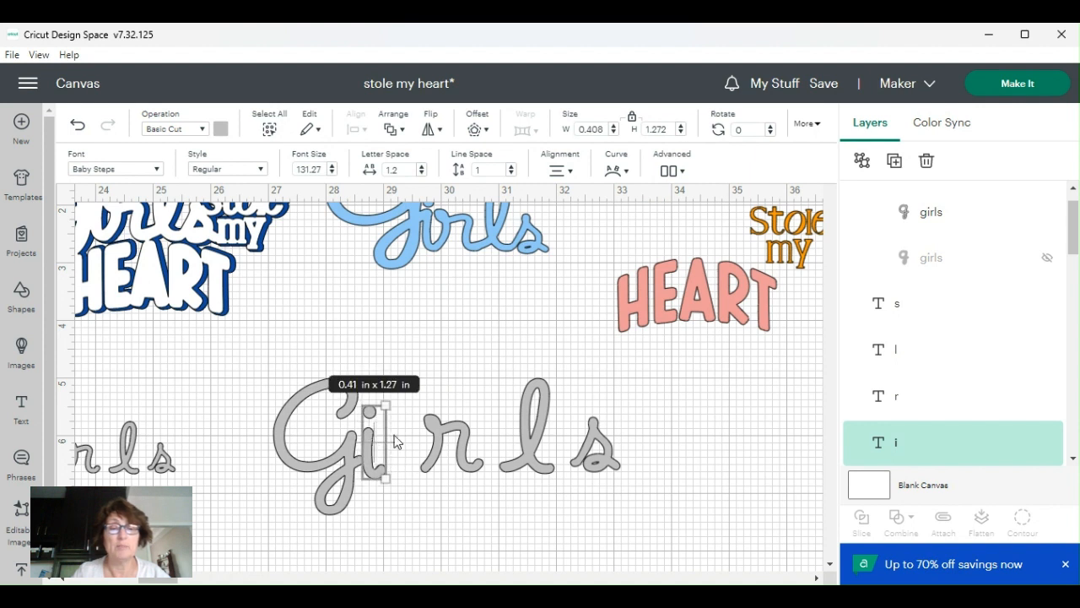
pyautogui.click(450, 421)
pyautogui.moveTo(445, 431); pyautogui.dragTo(410, 425)
pyautogui.moveTo(542, 444); pyautogui.dragTo(476, 440)
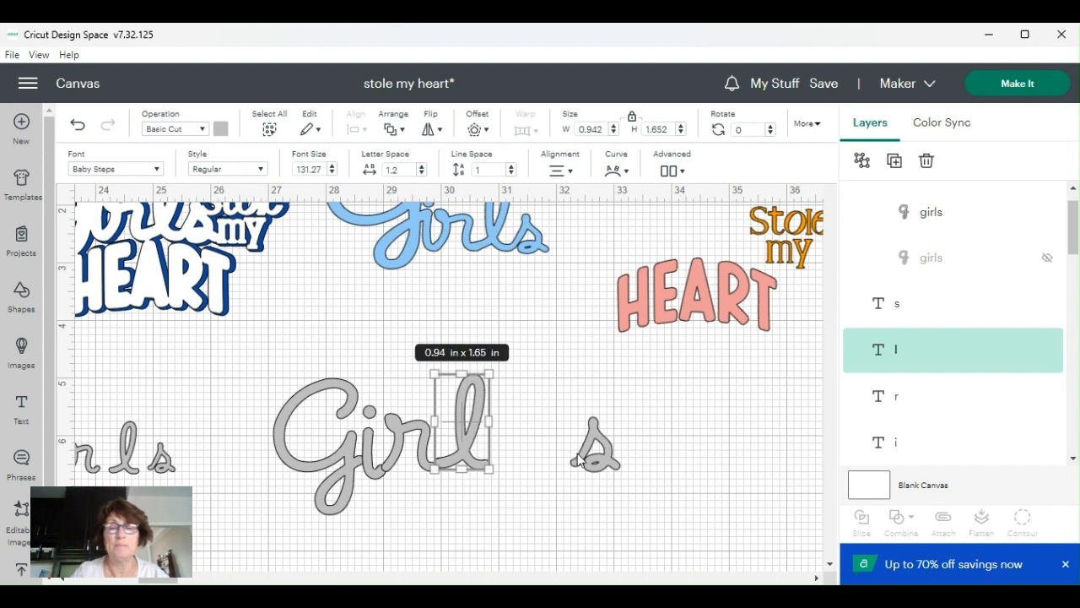
pyautogui.moveTo(587, 460); pyautogui.dragTo(464, 464)
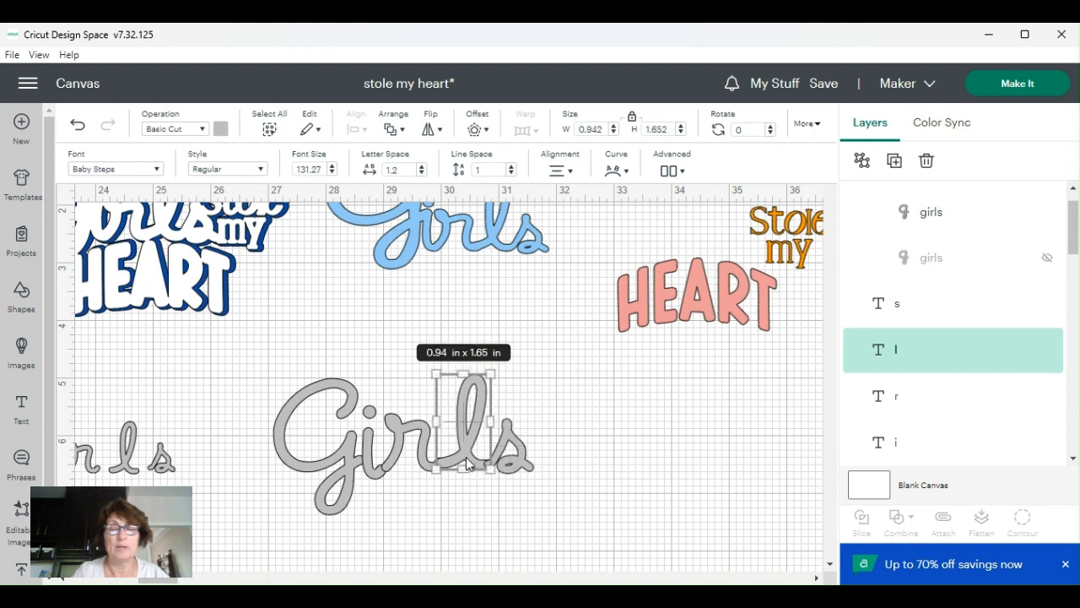
pyautogui.click(522, 465)
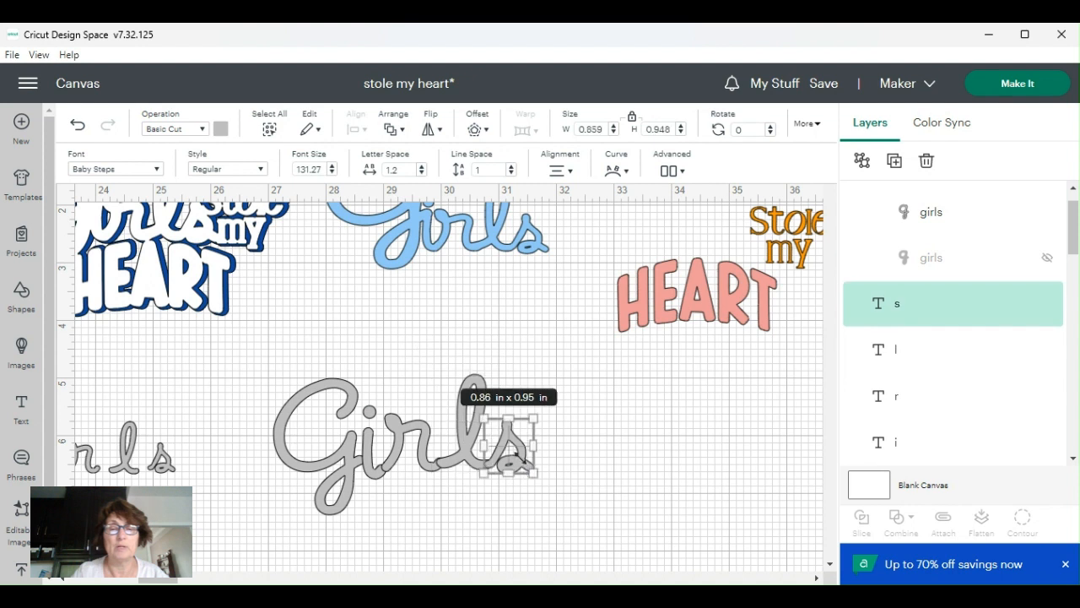
pyautogui.click(615, 452)
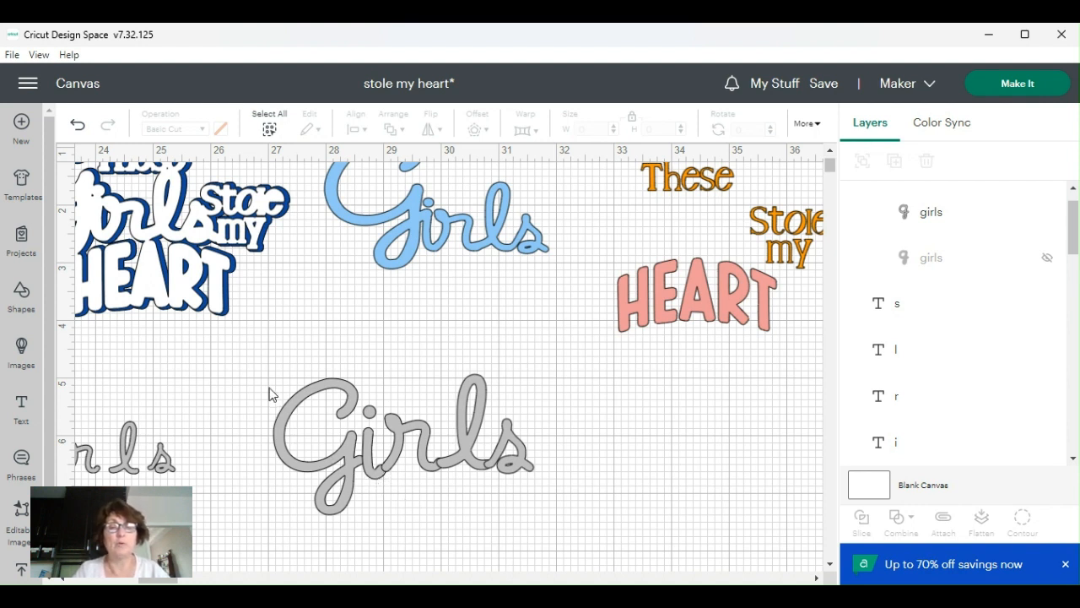
# Weld all the overlapping letters of the grey "Girls" into a single shape
pyautogui.moveTo(260, 361); pyautogui.dragTo(553, 498)
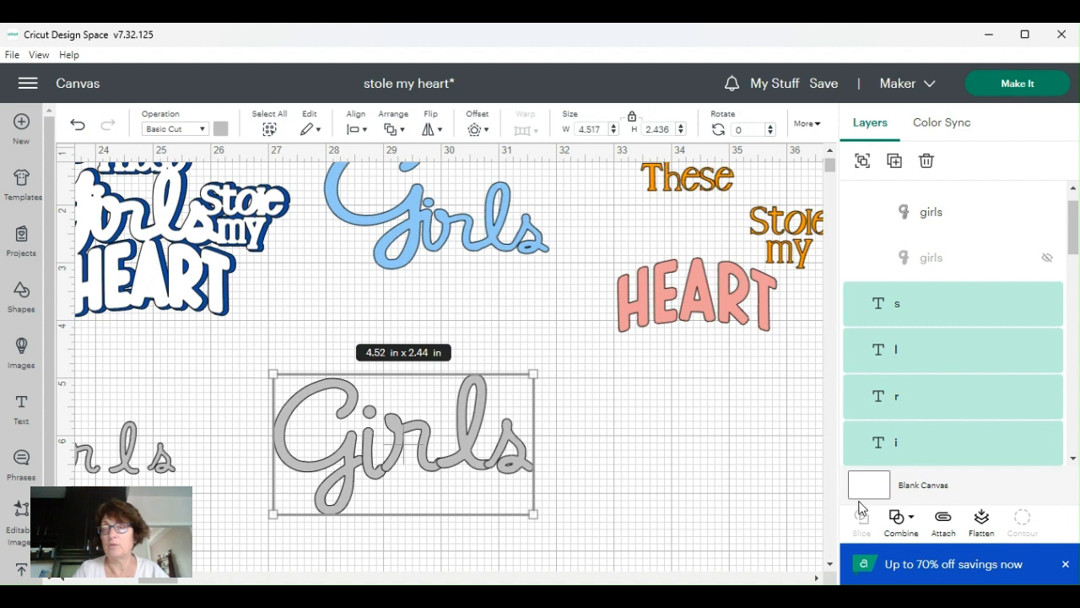
pyautogui.click(902, 525)
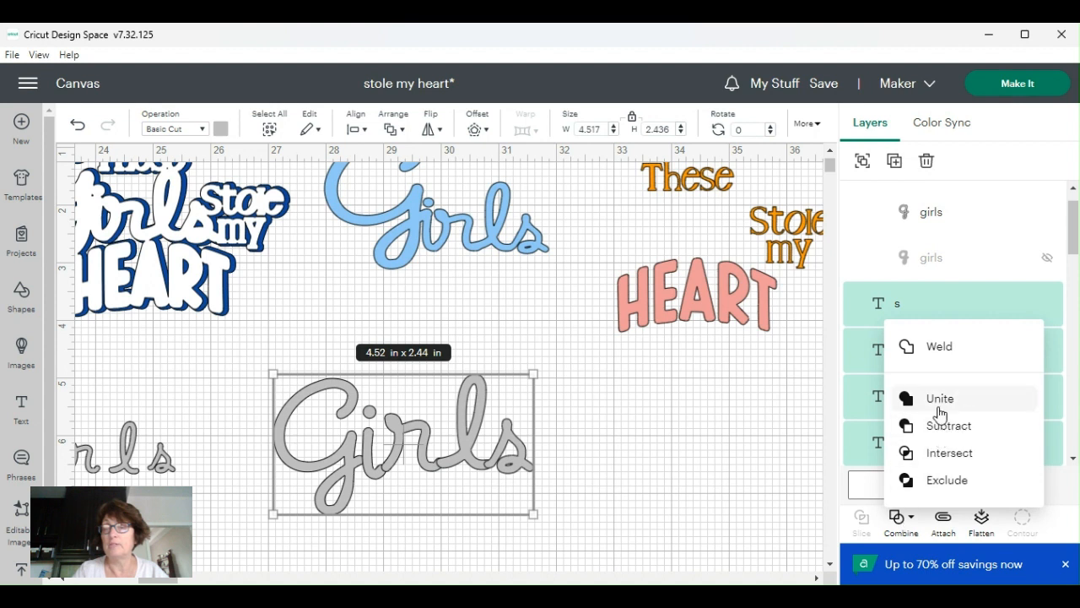
pyautogui.click(936, 348)
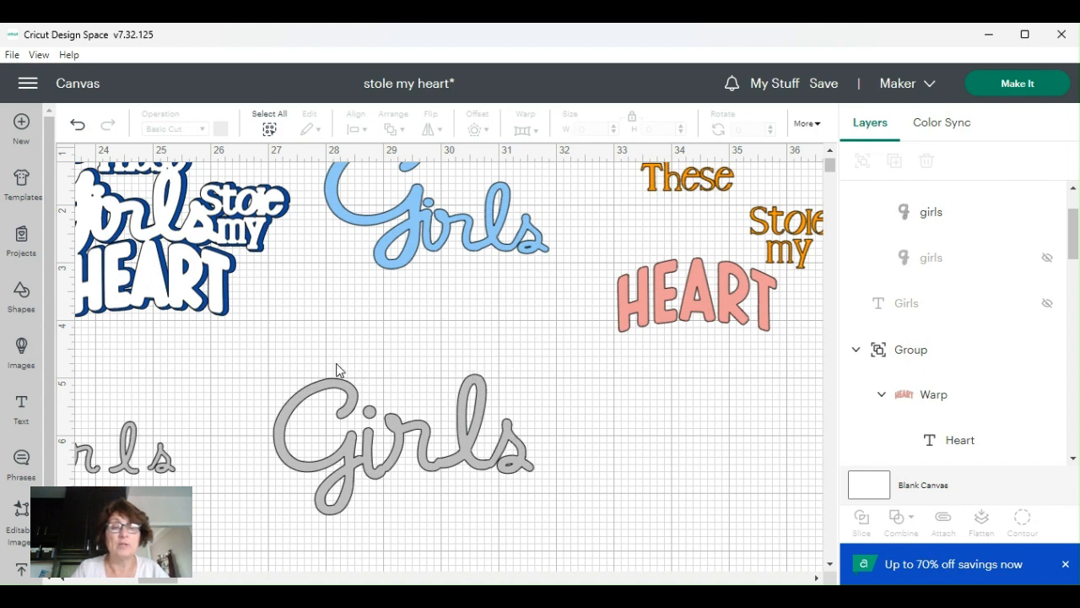
# Rearrange the title pieces, moving "These", "Stole my" and "HEART" together up beside the blue "Girls"
pyautogui.moveTo(358, 405); pyautogui.dragTo(349, 345)
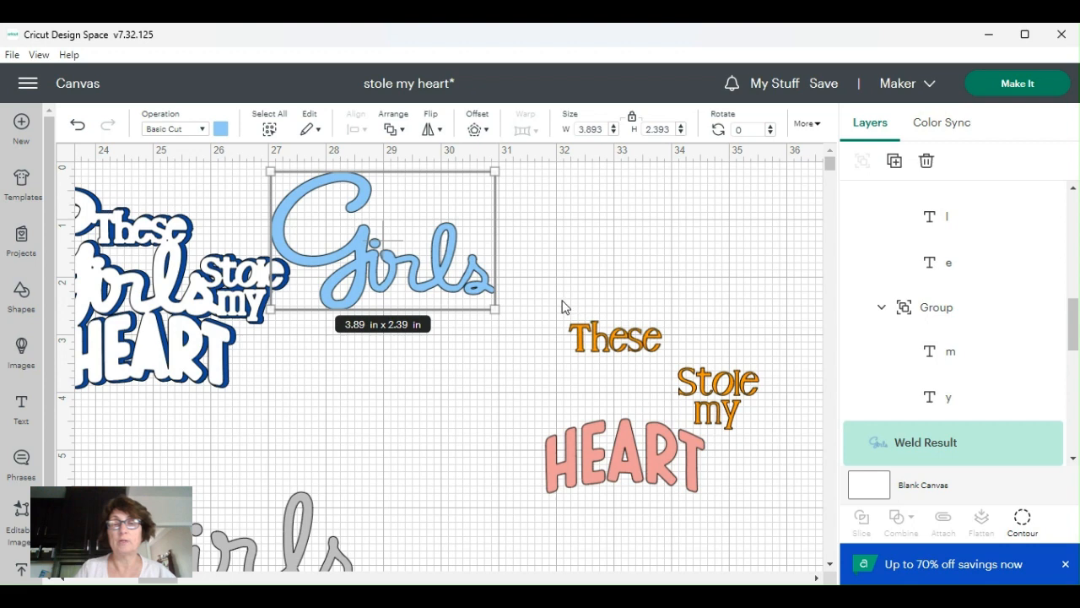
pyautogui.moveTo(562, 301); pyautogui.dragTo(720, 485)
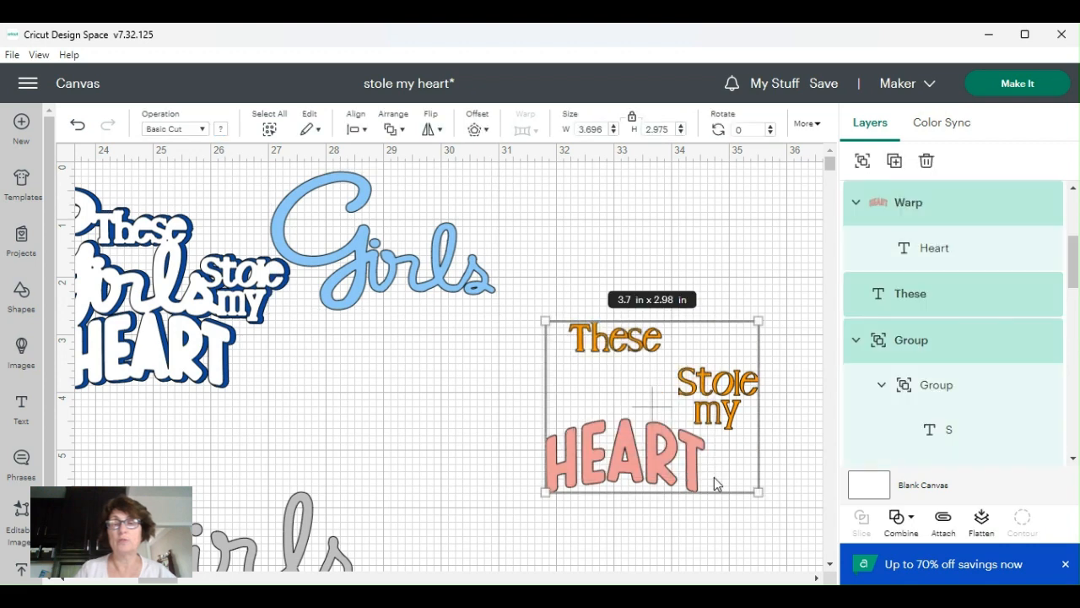
pyautogui.moveTo(697, 426); pyautogui.dragTo(692, 306)
pyautogui.click(532, 423)
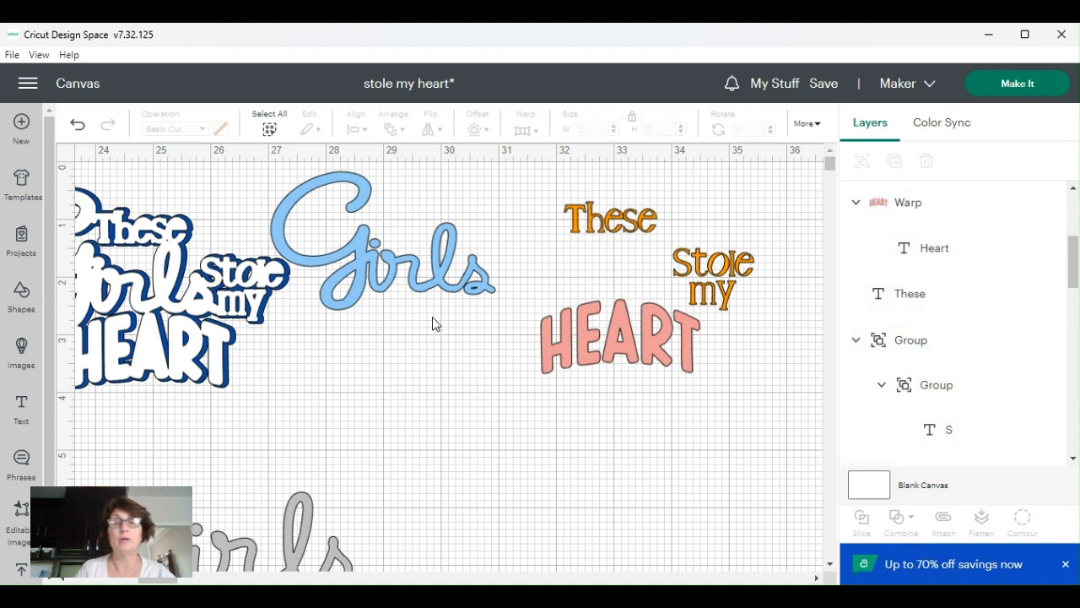
# Place the blue "Girls" between "These", "Stole my" and "HEART" to form the title, then nudge it slightly left
pyautogui.click(420, 277)
pyautogui.moveTo(419, 277); pyautogui.dragTo(617, 285)
pyautogui.click(412, 189)
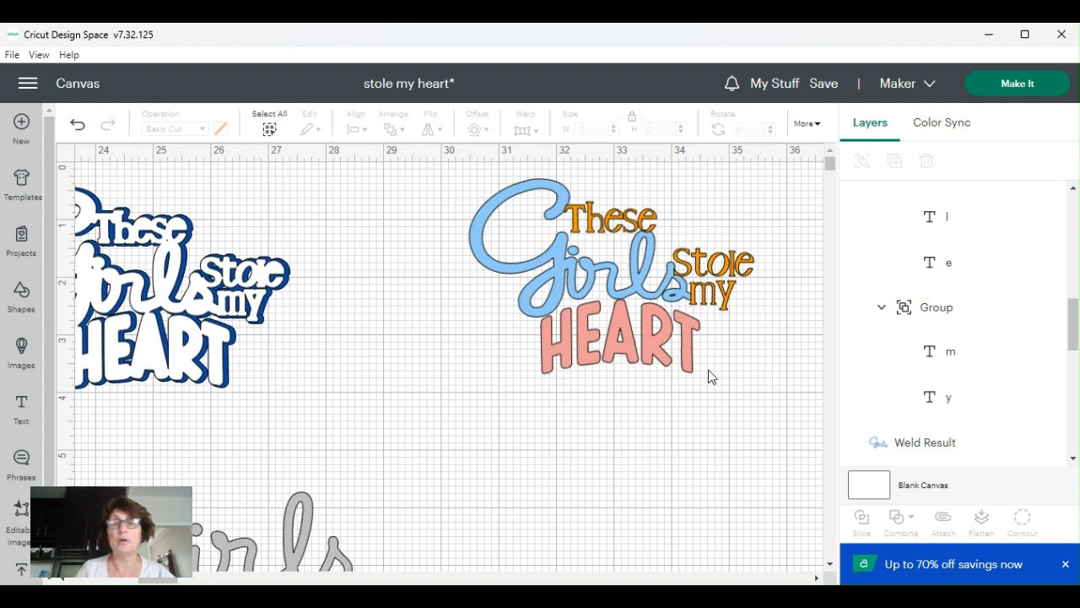
pyautogui.click(629, 357)
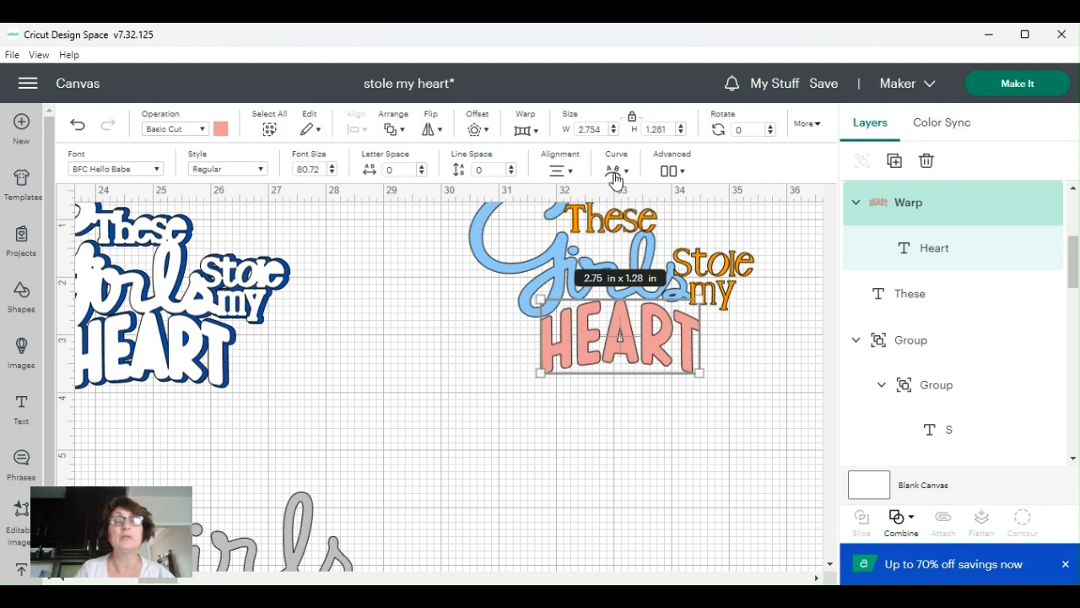
pyautogui.click(451, 307)
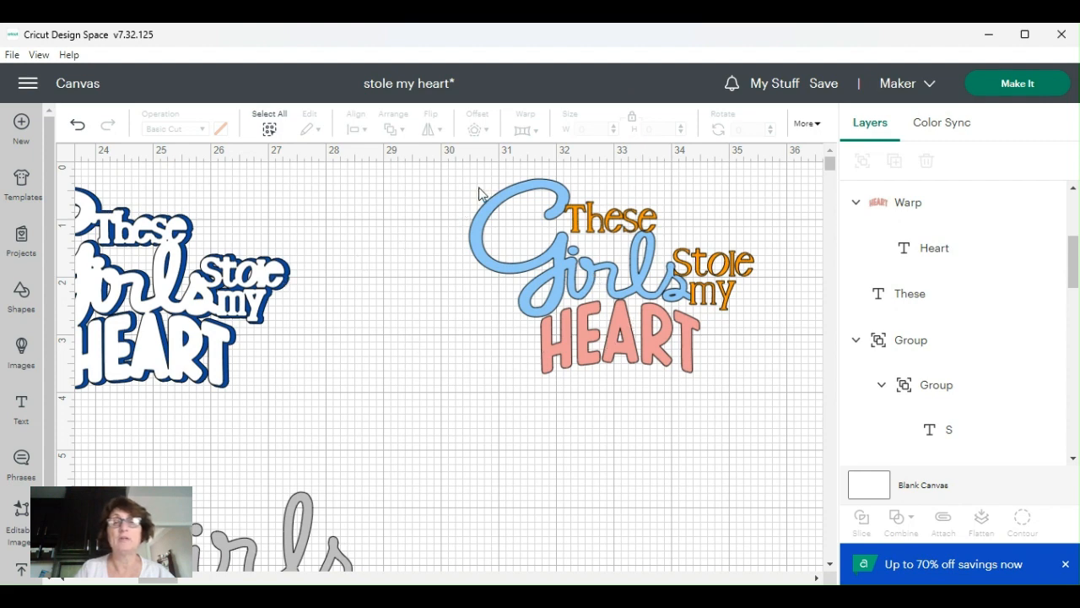
pyautogui.moveTo(479, 193)
pyautogui.mouseDown()
pyautogui.moveTo(558, 241)
pyautogui.moveTo(472, 190)
pyautogui.mouseUp()
pyautogui.click(376, 266)
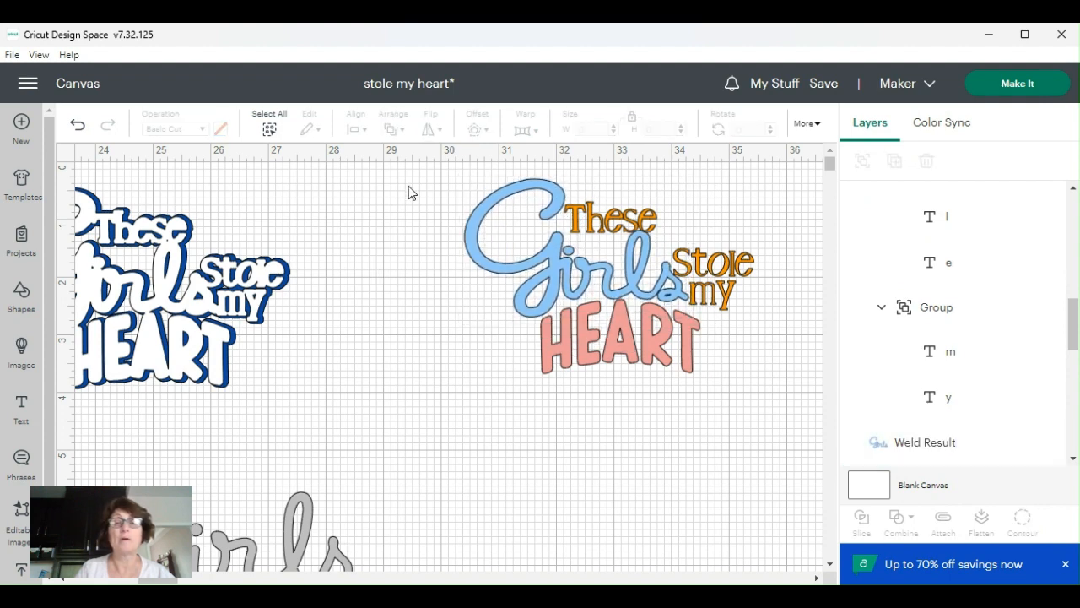
# Add a welded offset of 0.069 in with rounded corners around the complete coloured title
pyautogui.moveTo(409, 174); pyautogui.dragTo(746, 387)
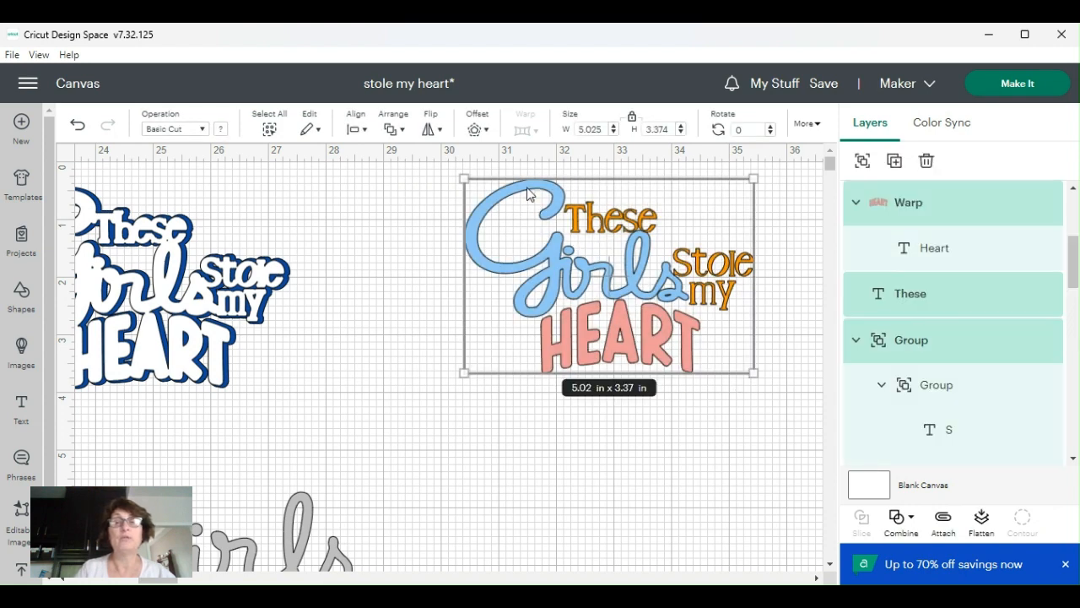
pyautogui.click(487, 131)
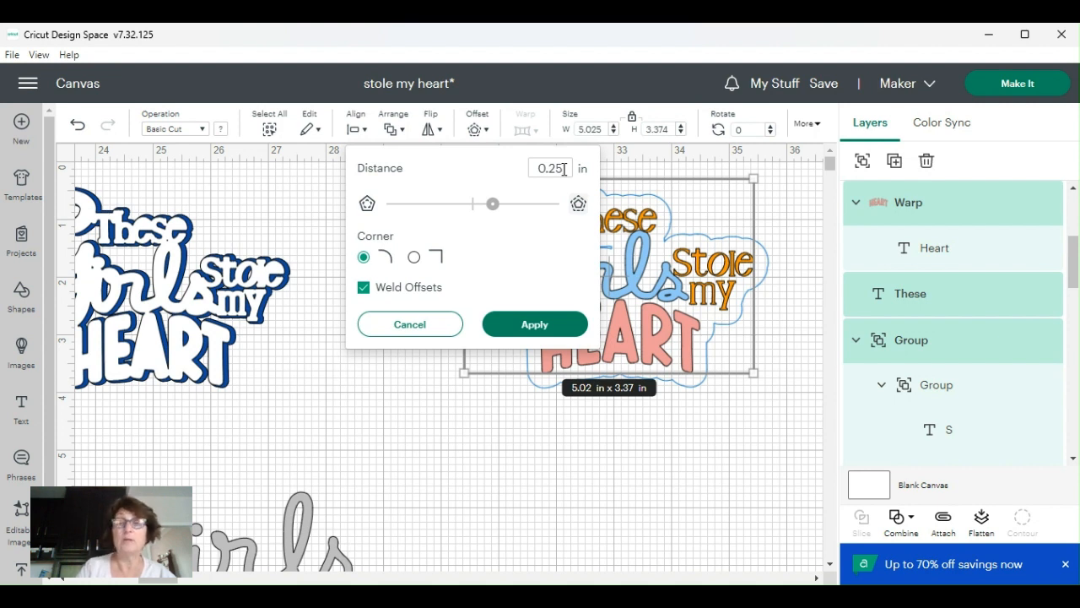
pyautogui.press('BackSpace')
pyautogui.press('BackSpace')
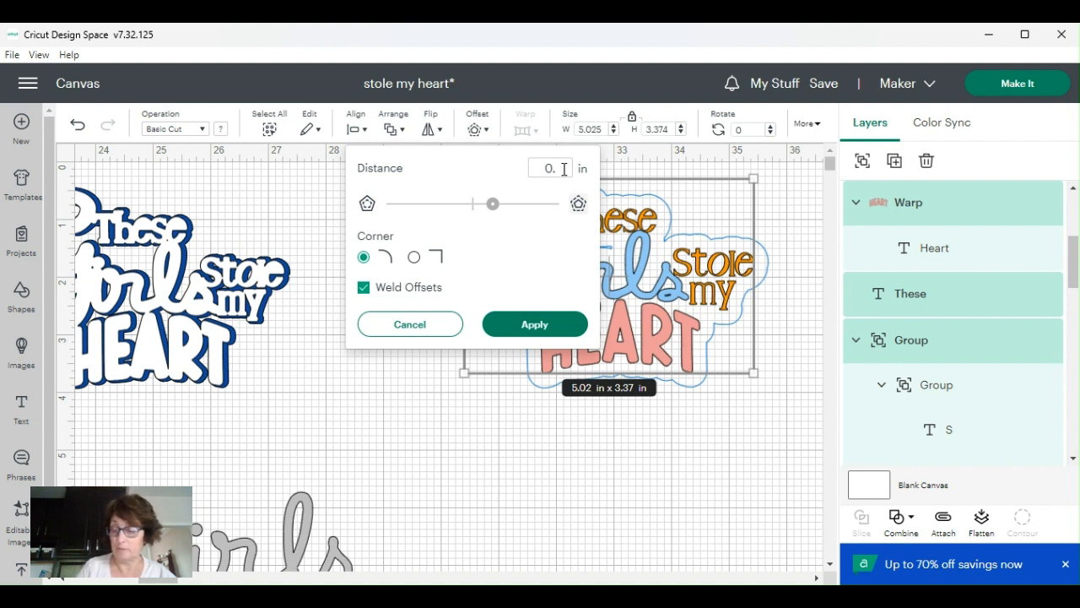
pyautogui.write('0')
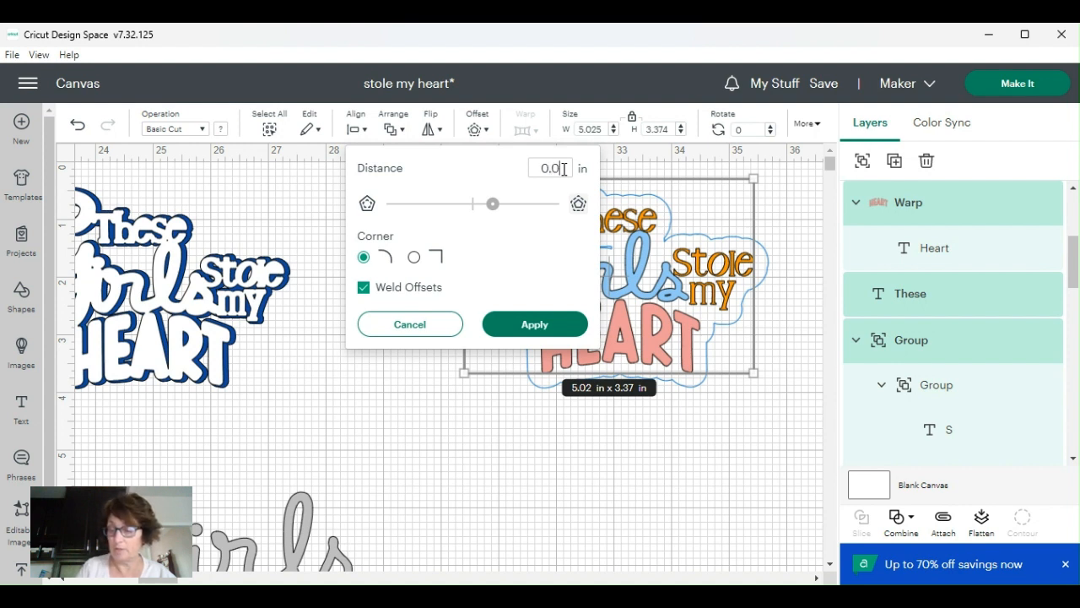
pyautogui.write('65')
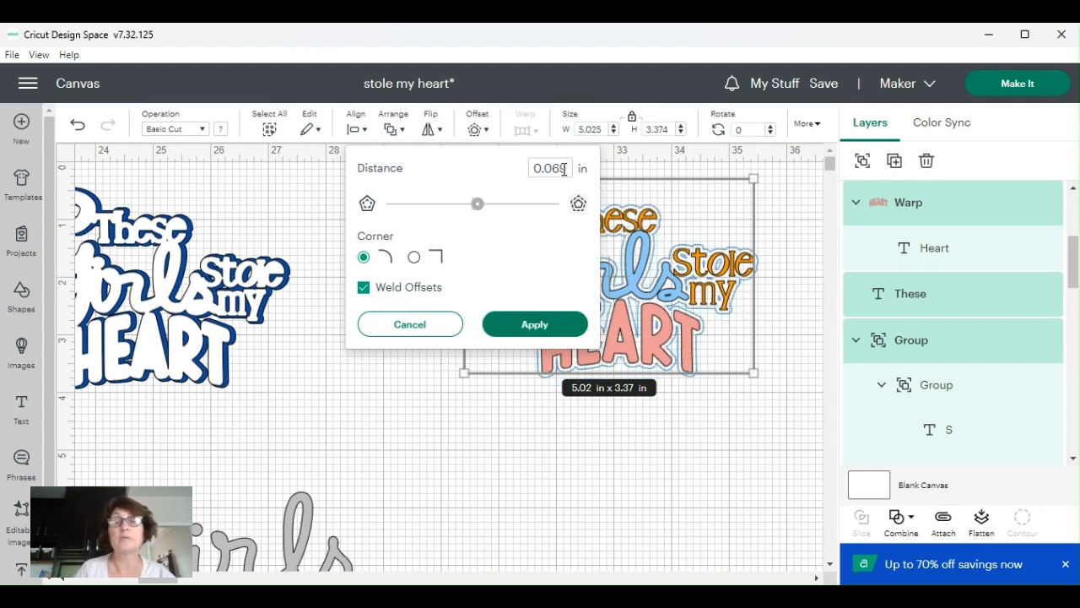
pyautogui.press('BackSpace')
pyautogui.write('9')
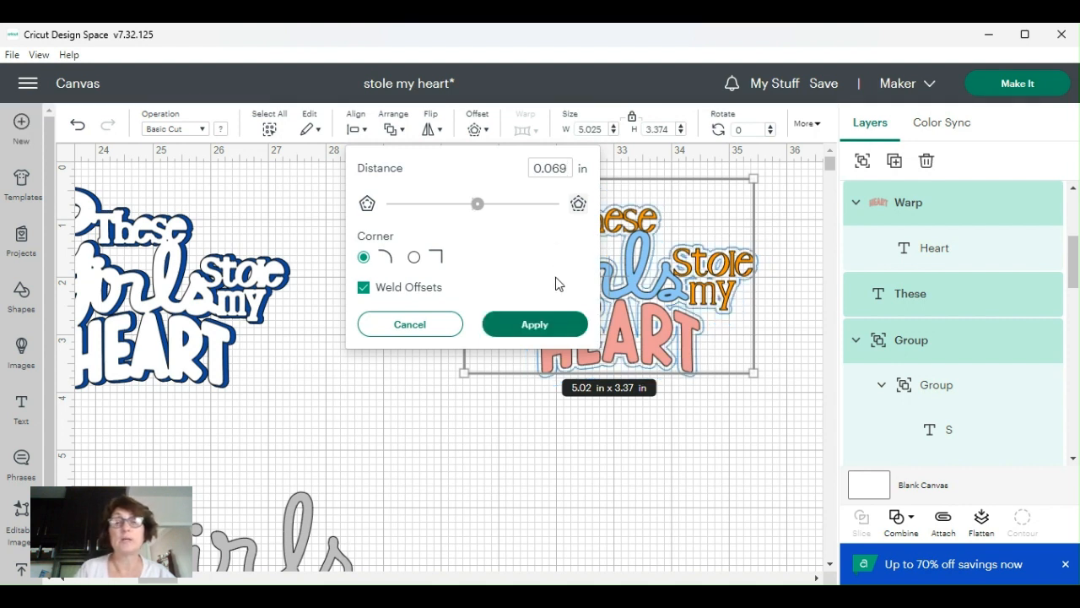
pyautogui.click(547, 332)
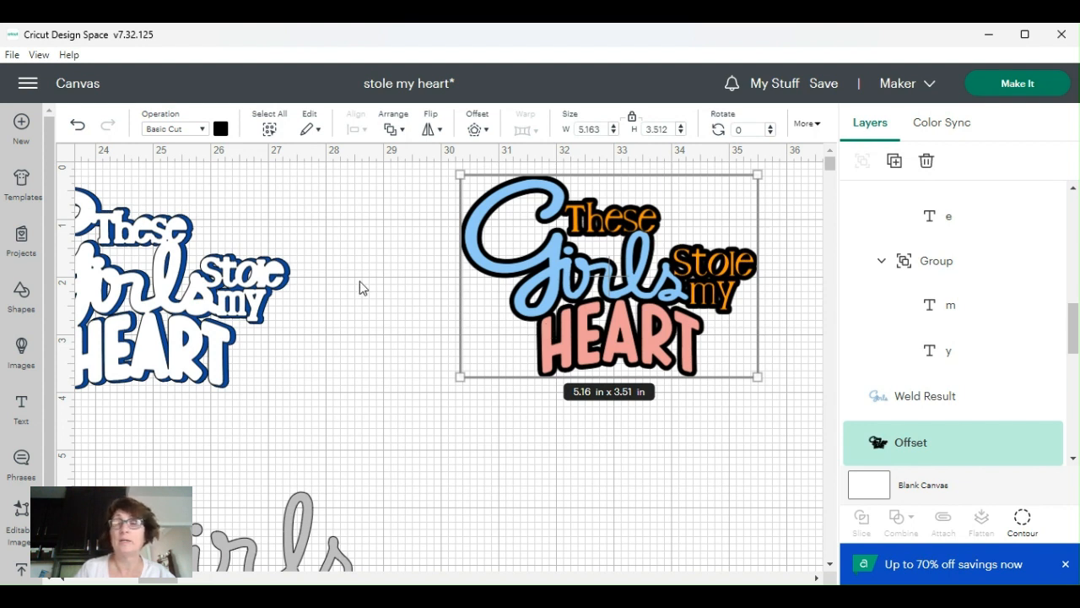
# Change the title's offset layer to white
pyautogui.click(220, 130)
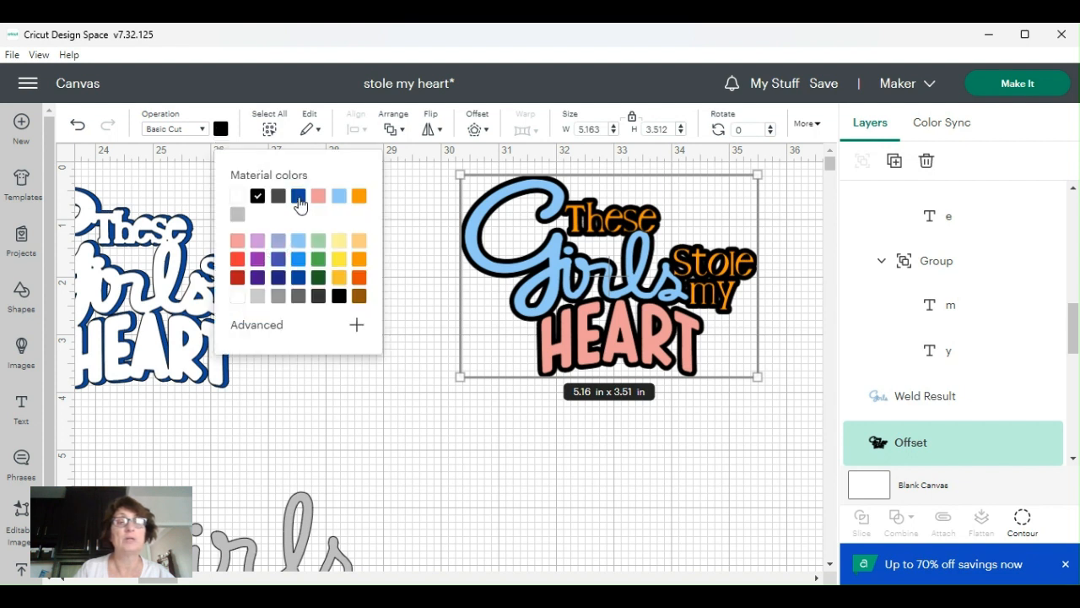
pyautogui.click(238, 197)
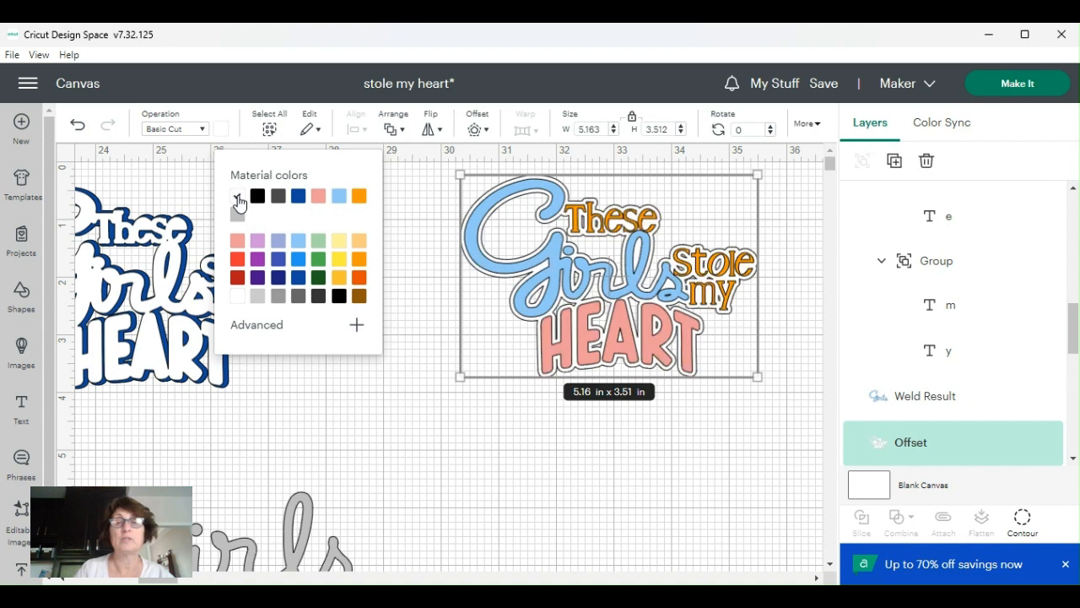
pyautogui.click(435, 320)
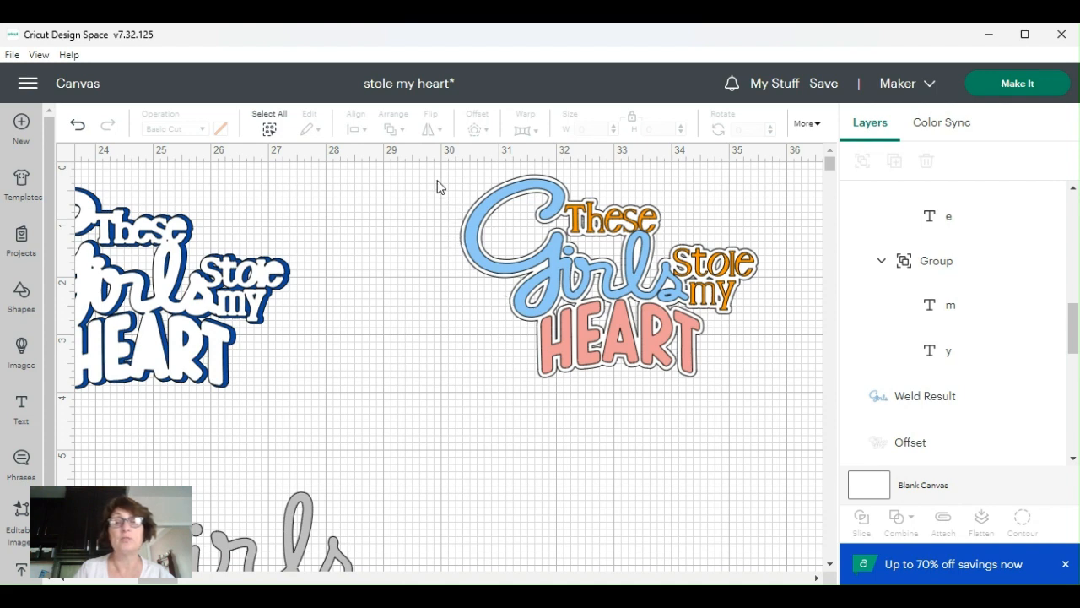
# Add a second 0.069 in welded offset around the title and its white offset, and colour it dark blue
pyautogui.moveTo(437, 186); pyautogui.dragTo(749, 361)
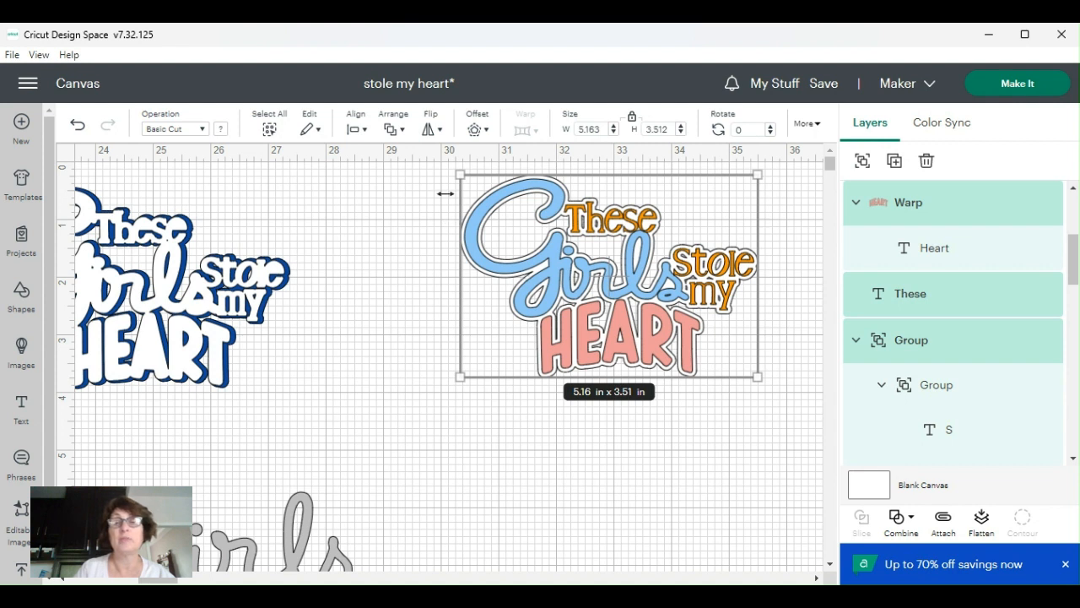
pyautogui.click(478, 129)
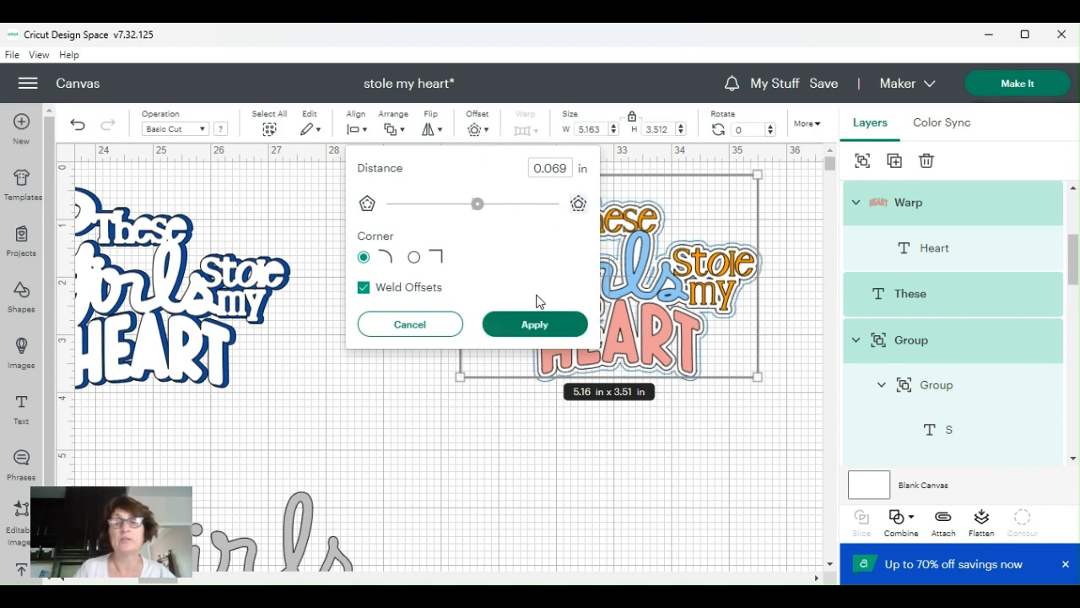
pyautogui.click(535, 326)
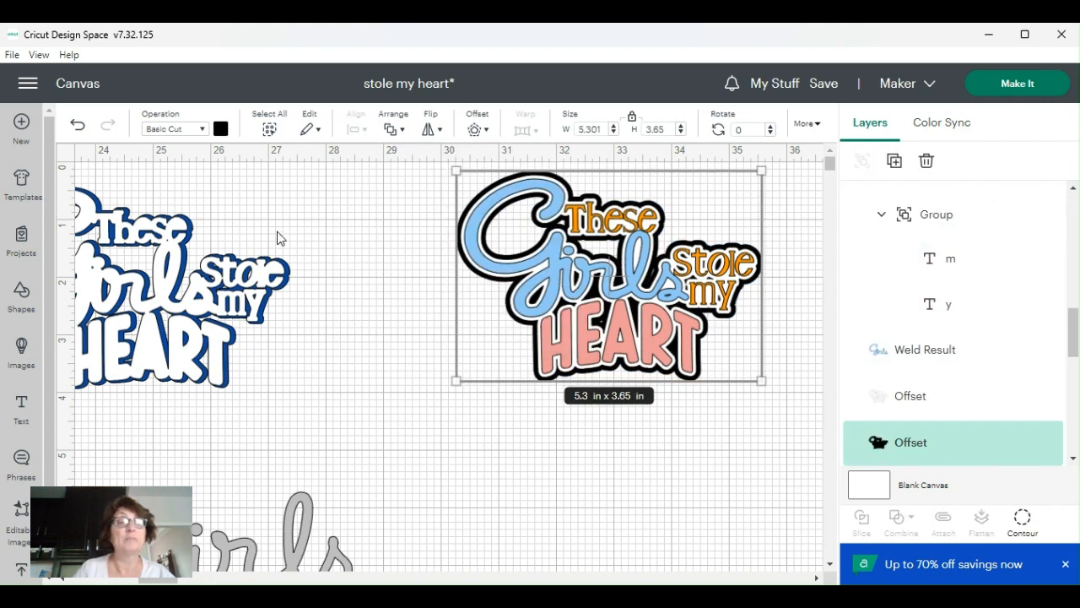
pyautogui.click(221, 131)
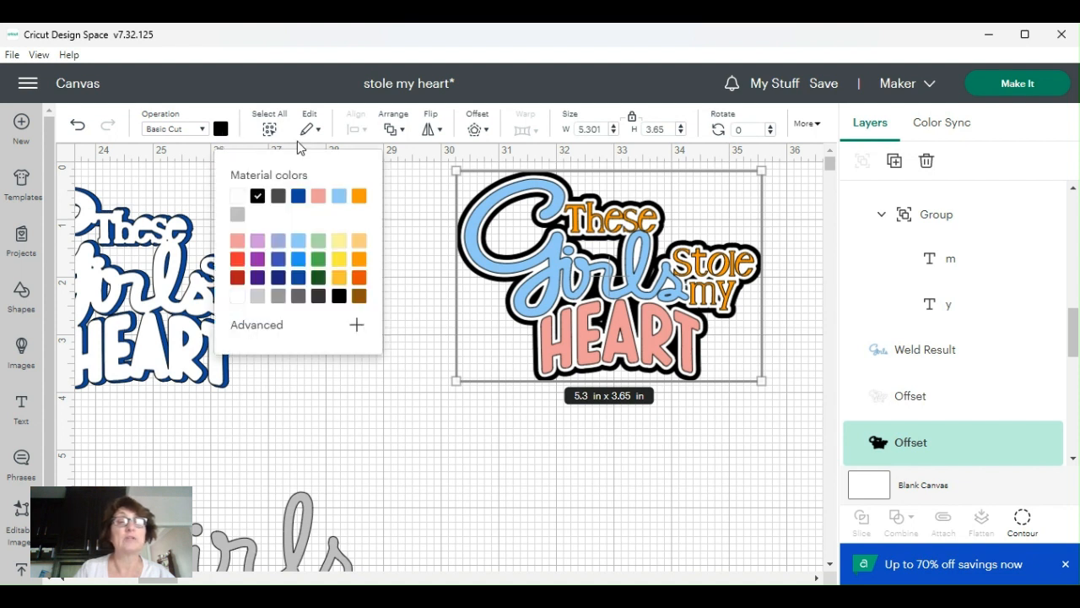
pyautogui.click(300, 201)
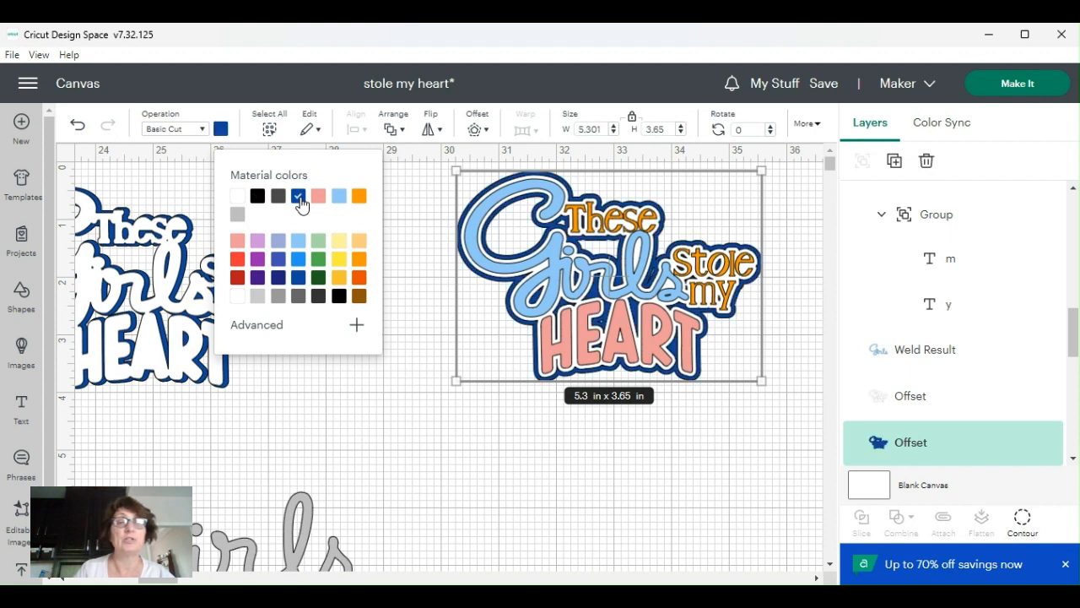
pyautogui.click(404, 282)
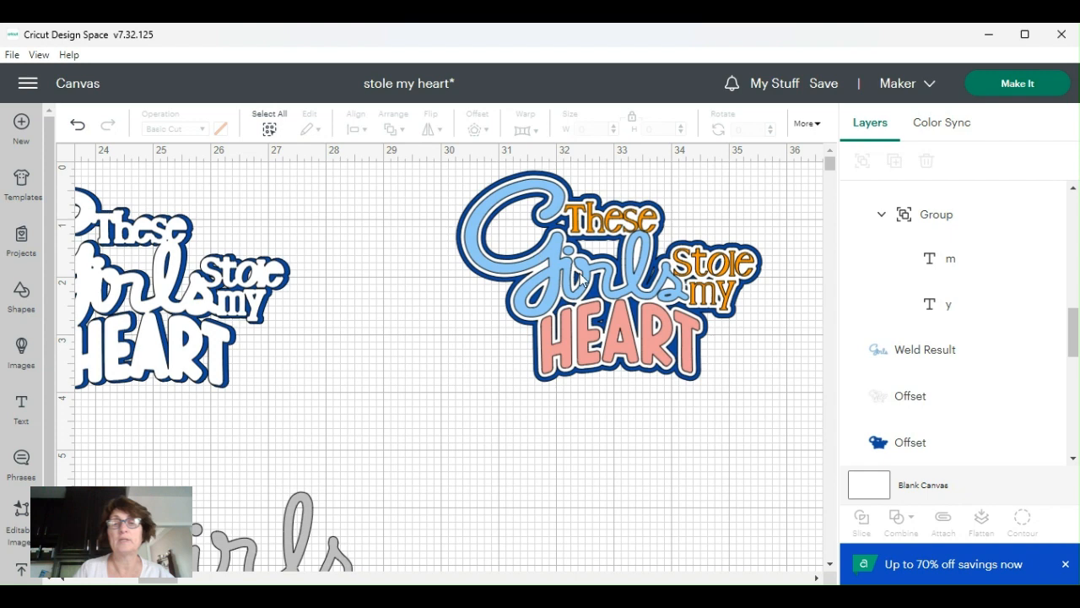
# Move the blue "Girls", the pink "HEART" and the white offset aside to expose the dark blue offset
pyautogui.moveTo(593, 282); pyautogui.dragTo(379, 281)
pyautogui.moveTo(593, 332); pyautogui.dragTo(329, 352)
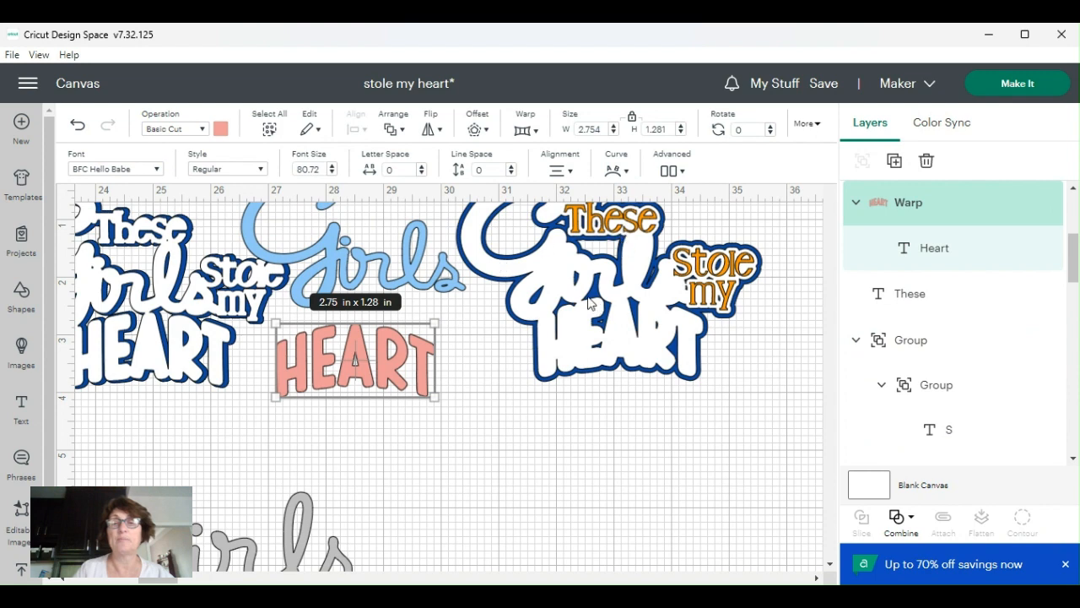
pyautogui.moveTo(591, 301); pyautogui.dragTo(367, 403)
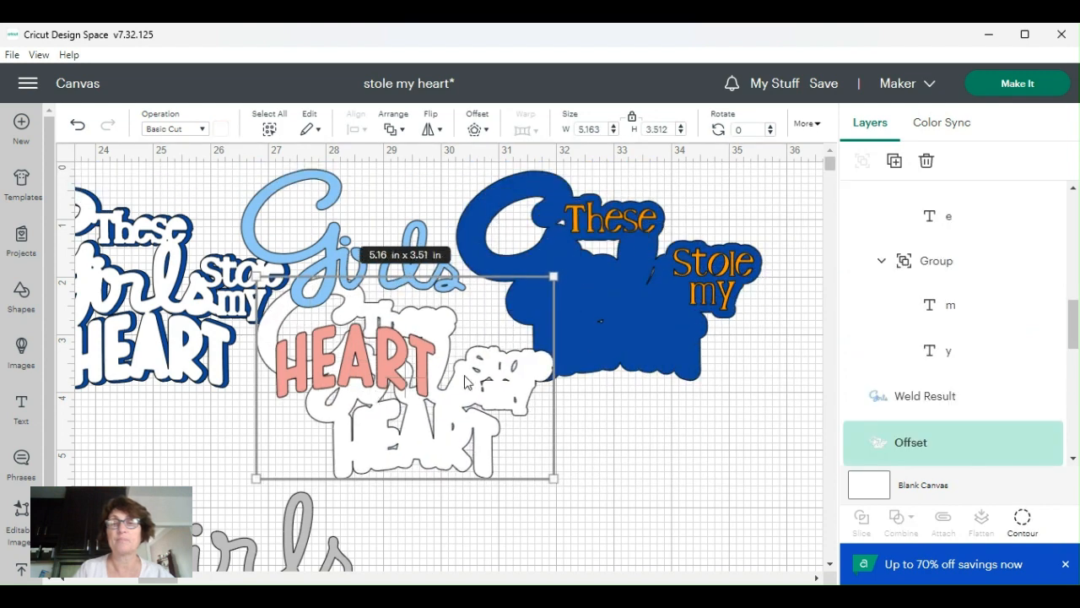
# Hide the contours of the thin sliver and the tiny triangular hole in the dark blue offset
pyautogui.click(613, 338)
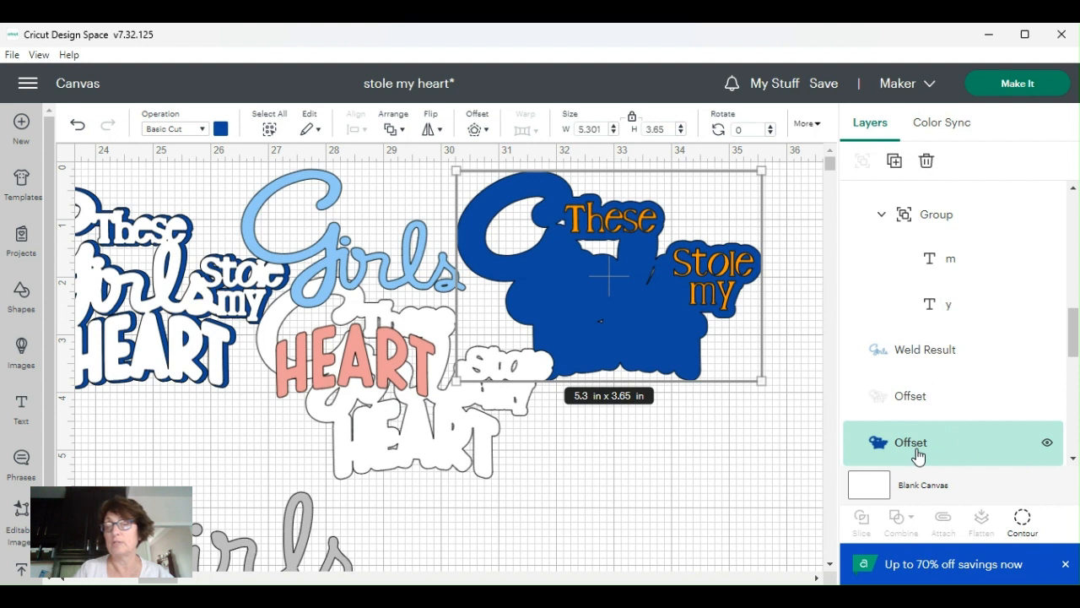
pyautogui.click(1023, 519)
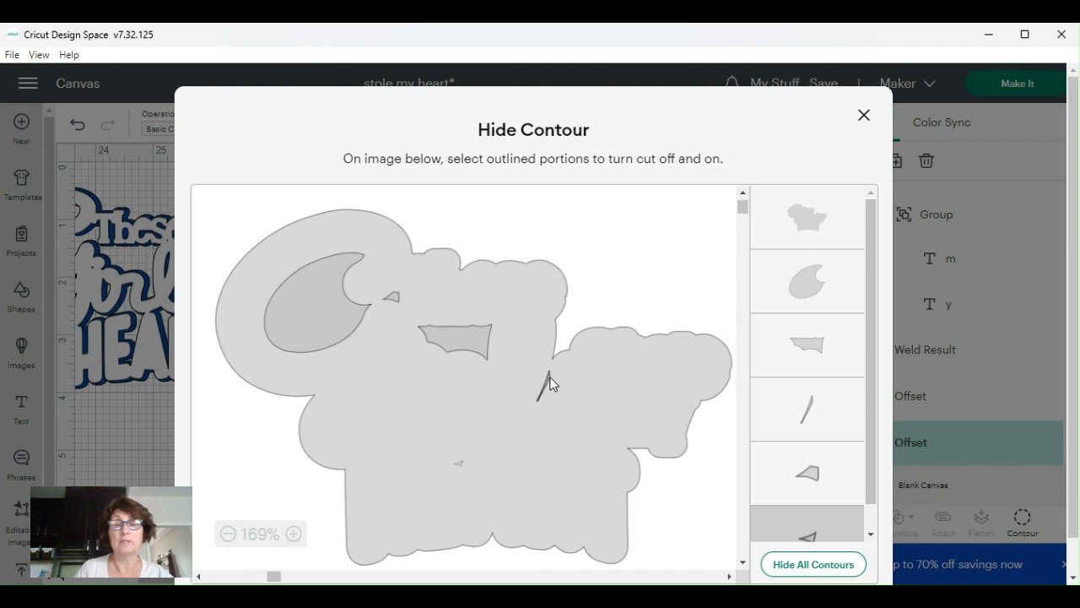
pyautogui.click(548, 384)
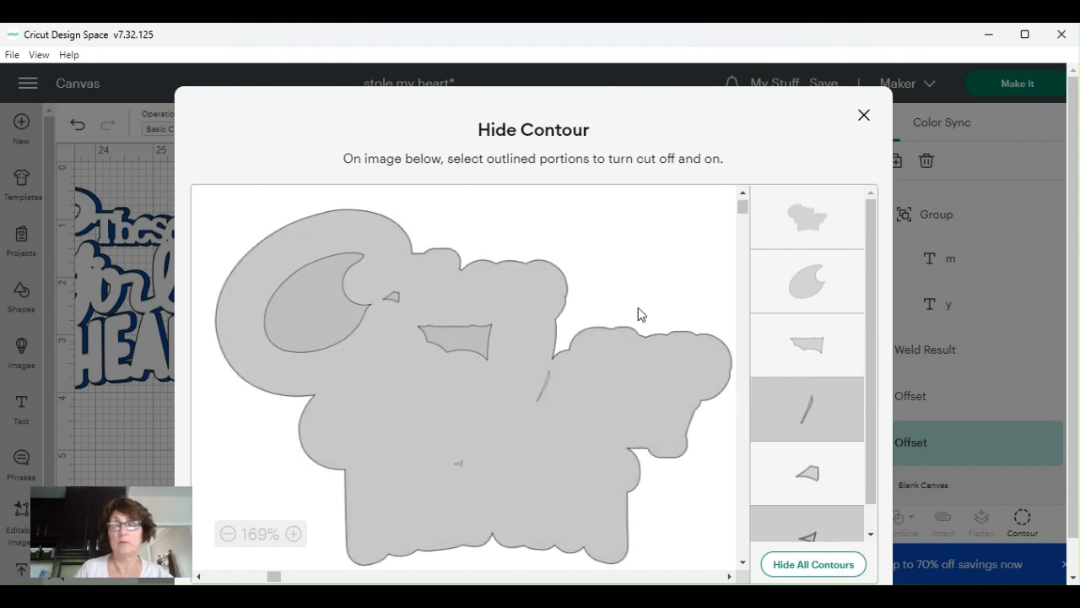
pyautogui.click(862, 115)
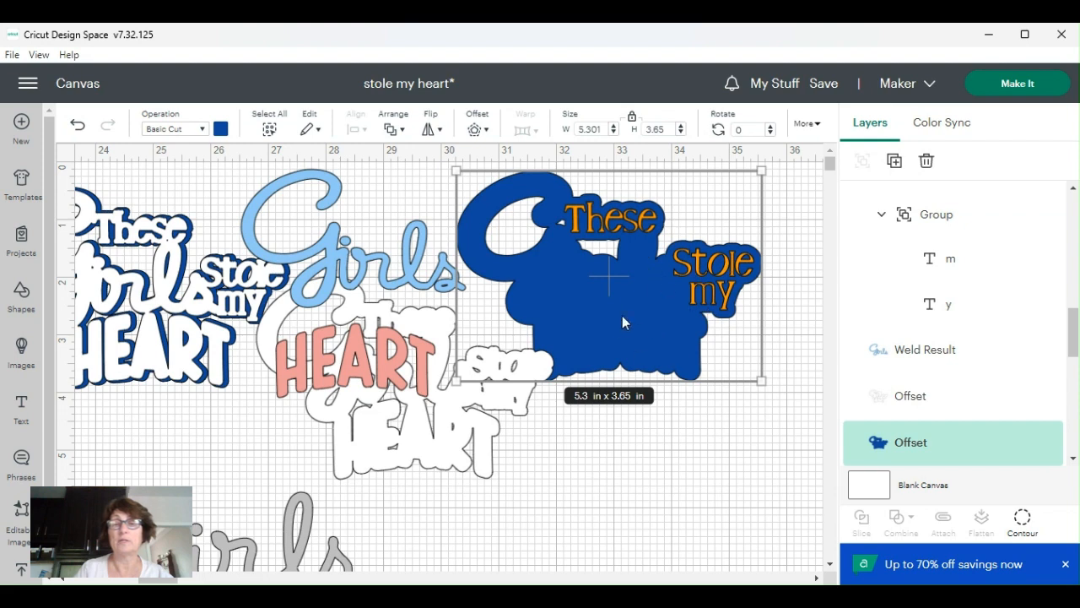
# Place the white offset back on the dark blue one and return "Girls" and "HEART" to their places in the title
pyautogui.moveTo(445, 448); pyautogui.dragTo(647, 345)
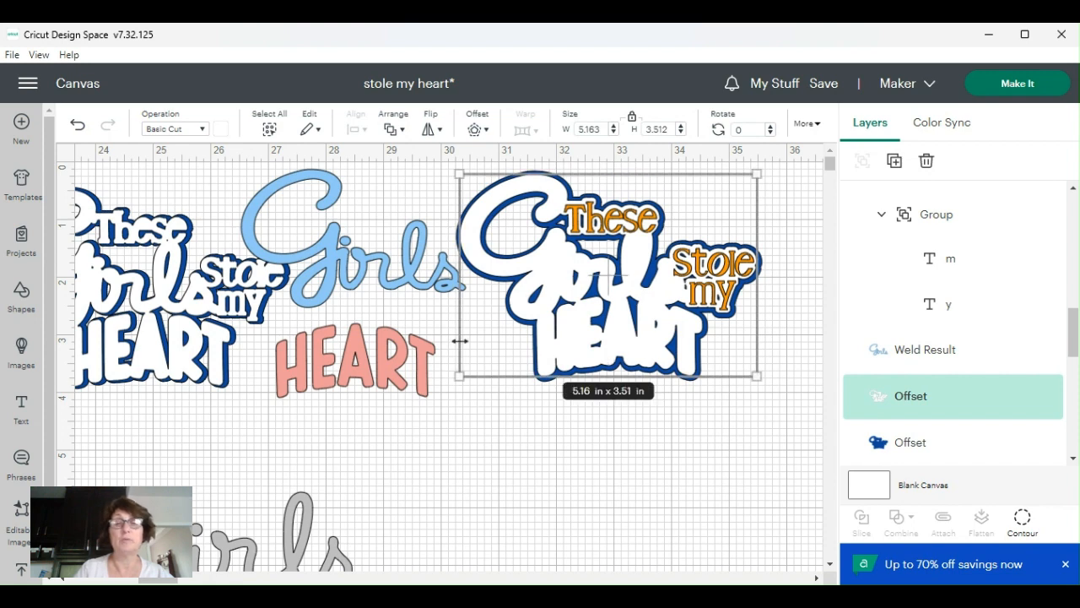
pyautogui.click(412, 286)
pyautogui.moveTo(412, 286); pyautogui.dragTo(633, 293)
pyautogui.click(398, 376)
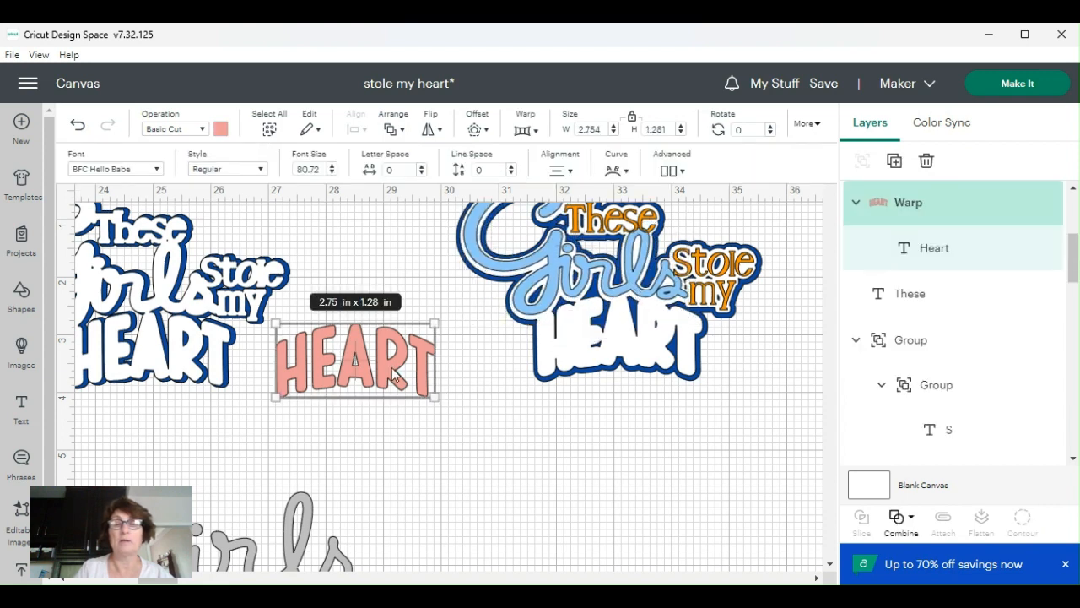
pyautogui.moveTo(386, 362); pyautogui.dragTo(650, 337)
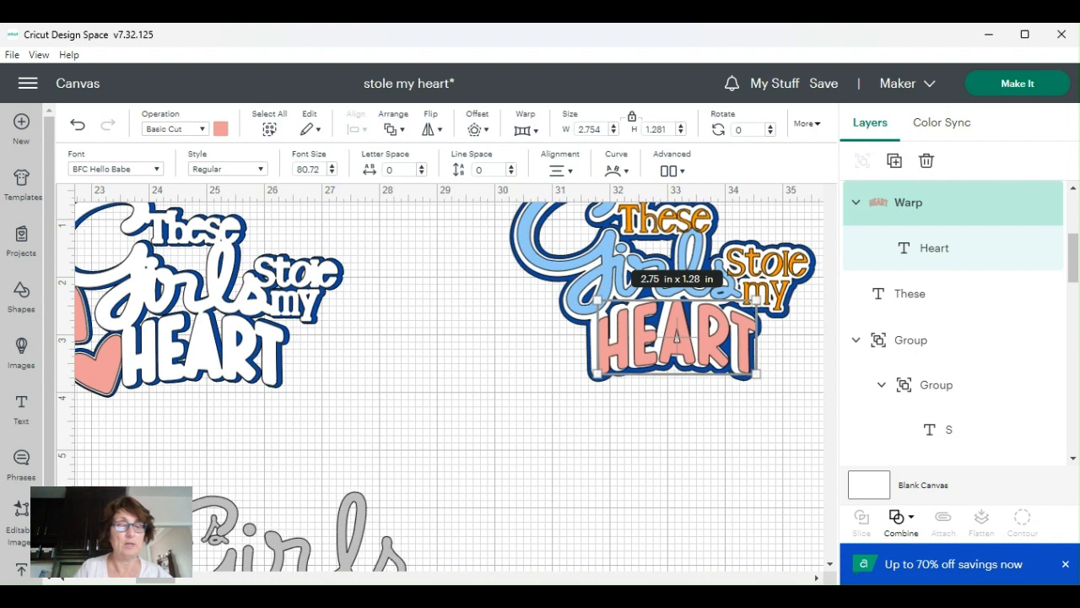
# Select the group of three pink hearts beside the white sample title and line it up over its dark blue backing
pyautogui.moveTo(152, 579); pyautogui.dragTo(141, 582)
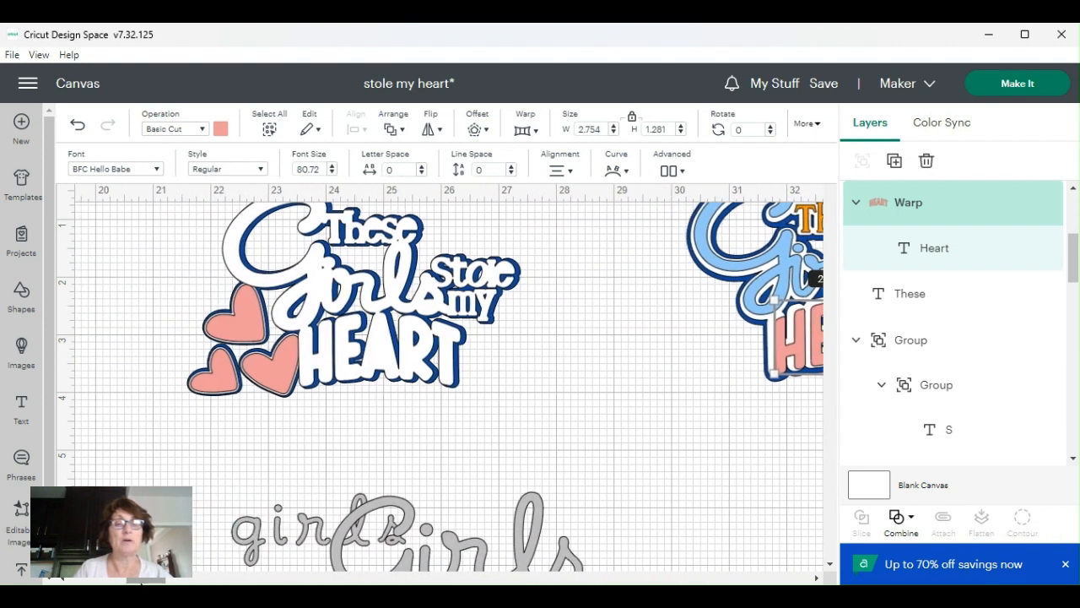
pyautogui.click(226, 326)
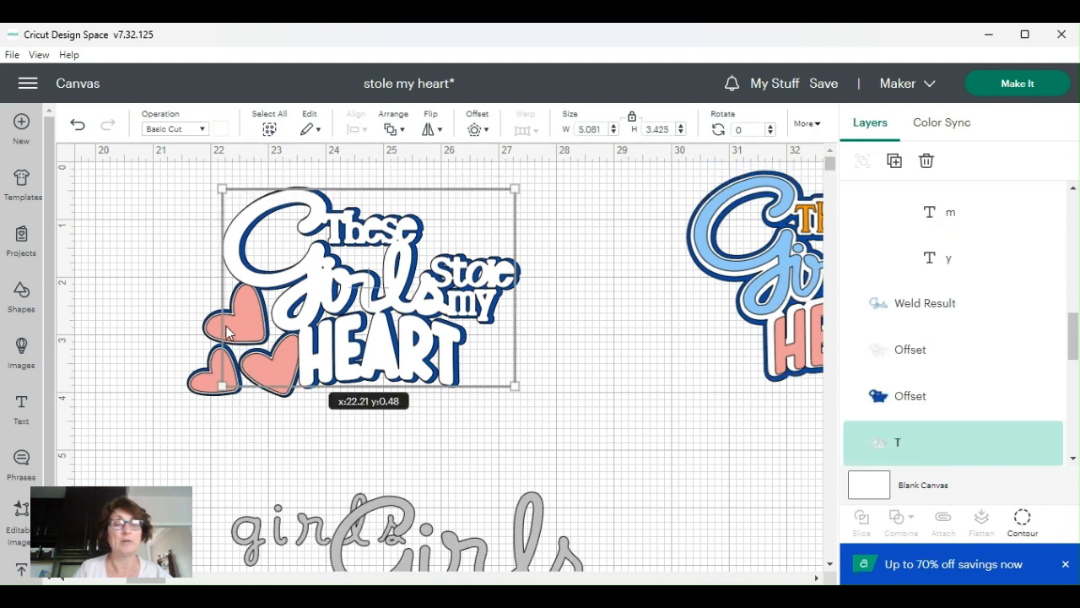
pyautogui.click(206, 385)
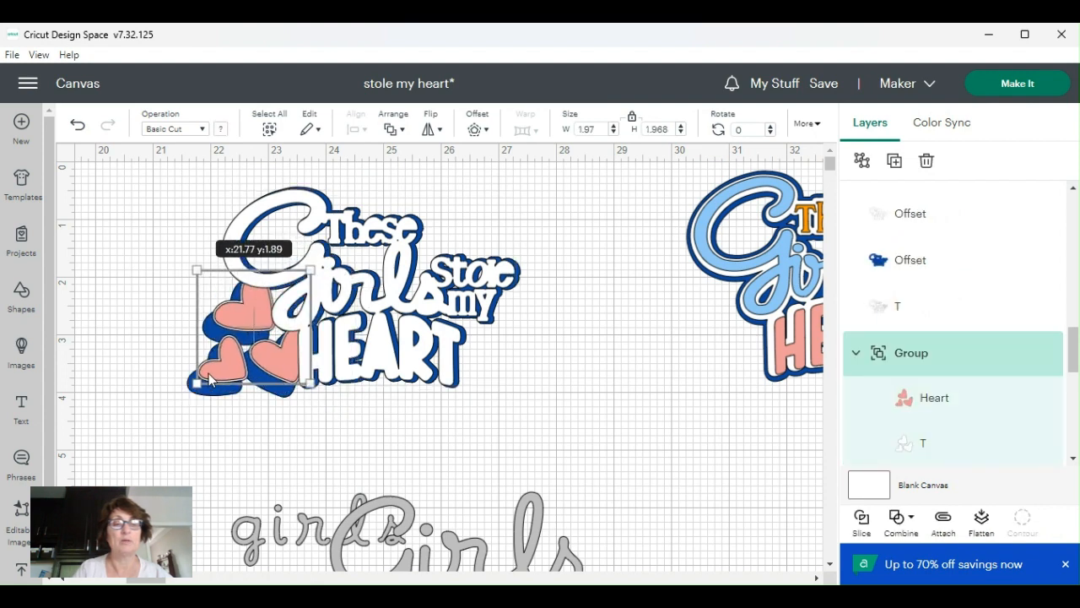
pyautogui.moveTo(209, 381)
pyautogui.mouseDown()
pyautogui.moveTo(200, 385)
pyautogui.moveTo(209, 397)
pyautogui.moveTo(201, 391)
pyautogui.mouseUp()
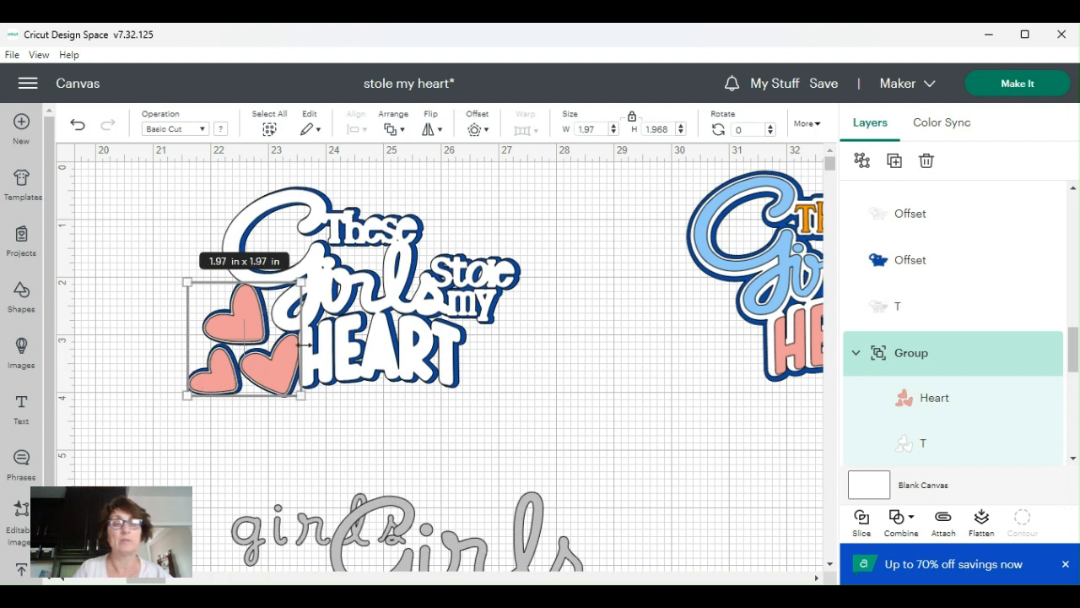